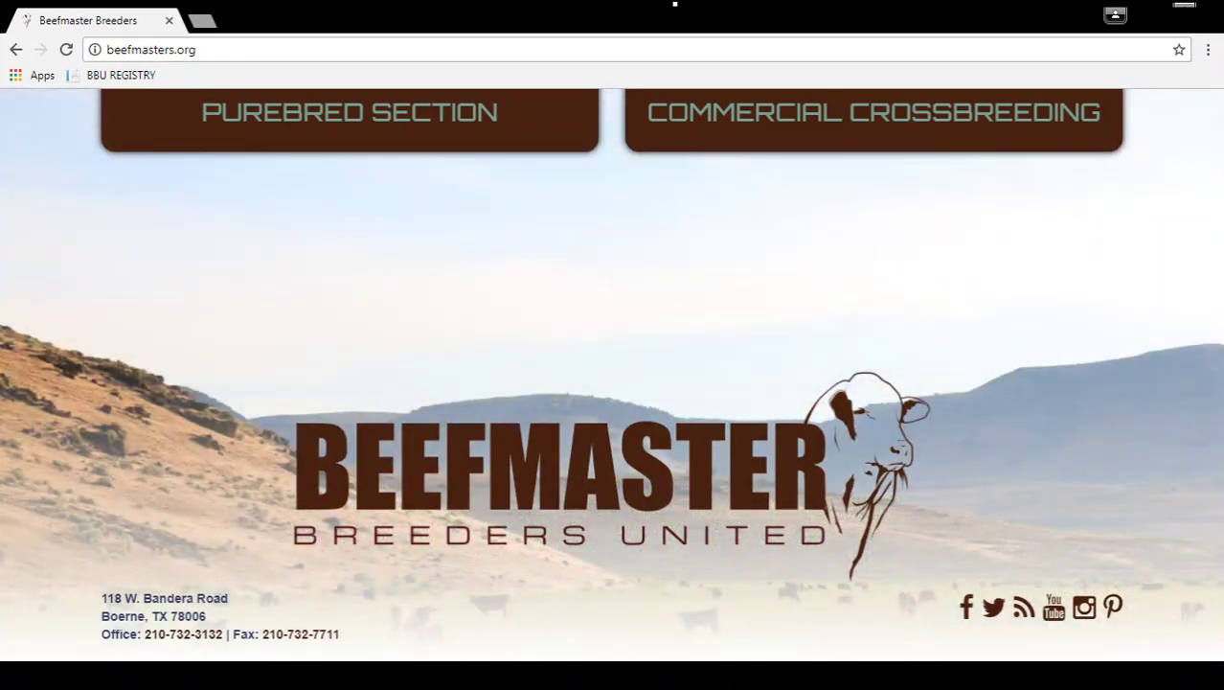
Go from the home page's Purebred Section to the purebred Registration page.
{"action": "left_click", "coordinate": [252, 125]}
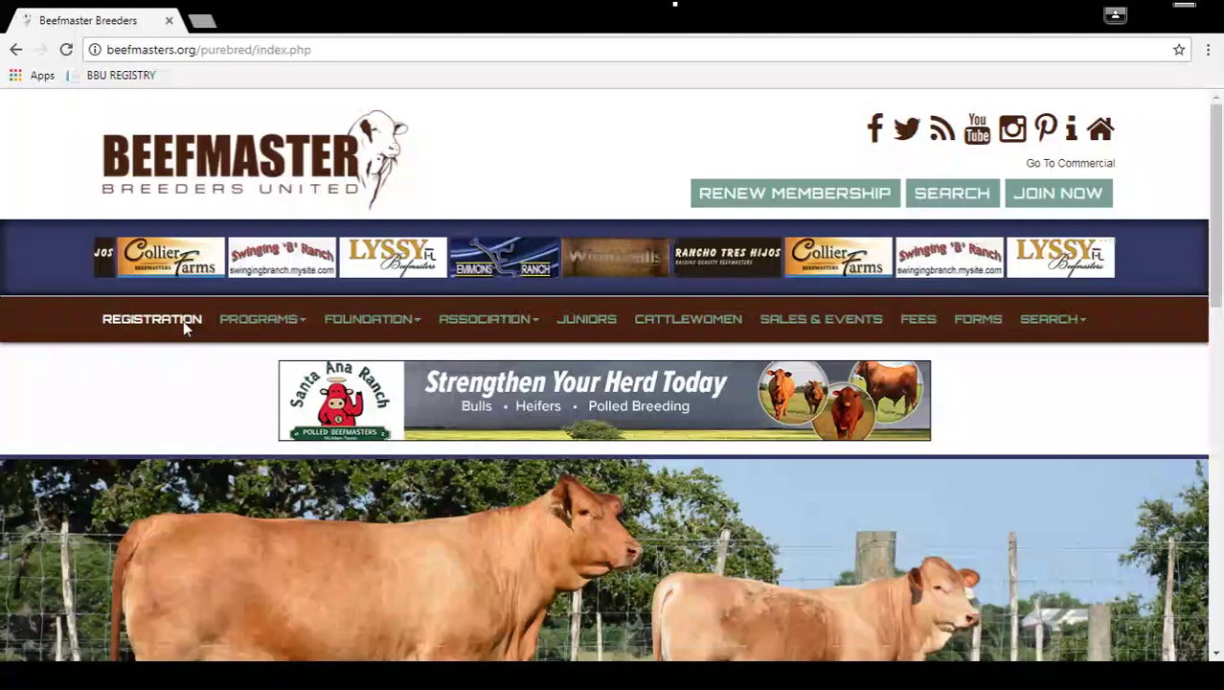
{"action": "left_click", "coordinate": [151, 319]}
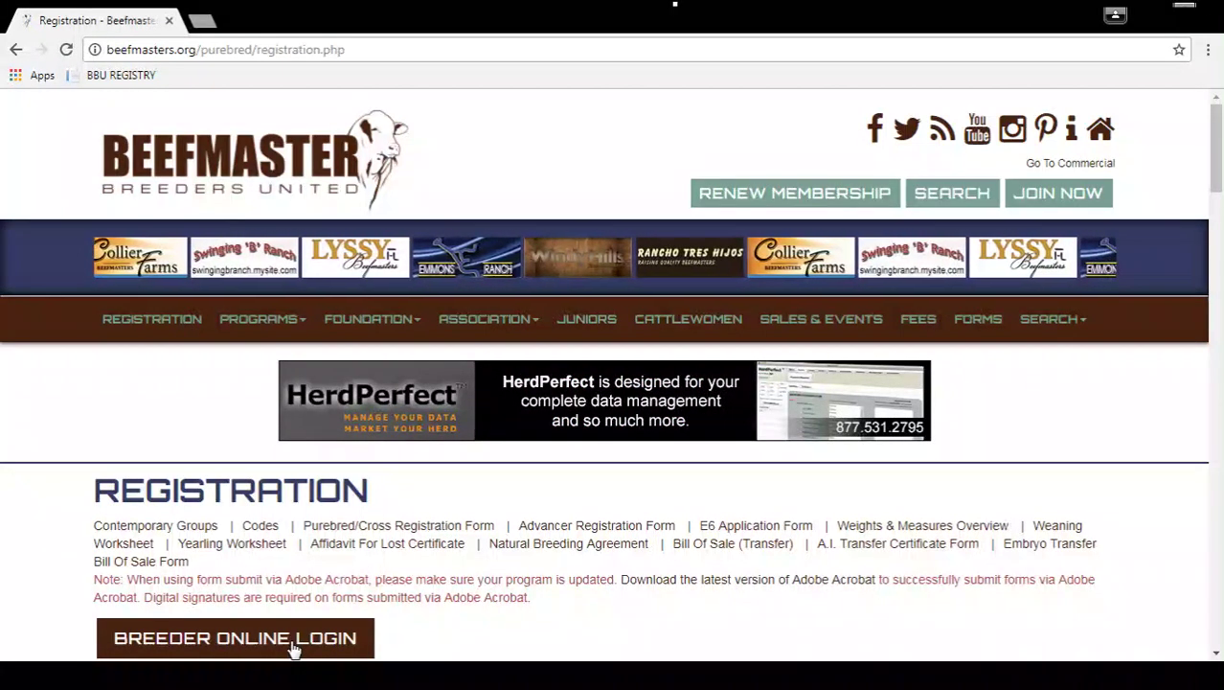
On Breeder Online Login, replace the autofilled username with the member ID, enter the password and log in.
{"action": "left_click", "coordinate": [294, 650]}
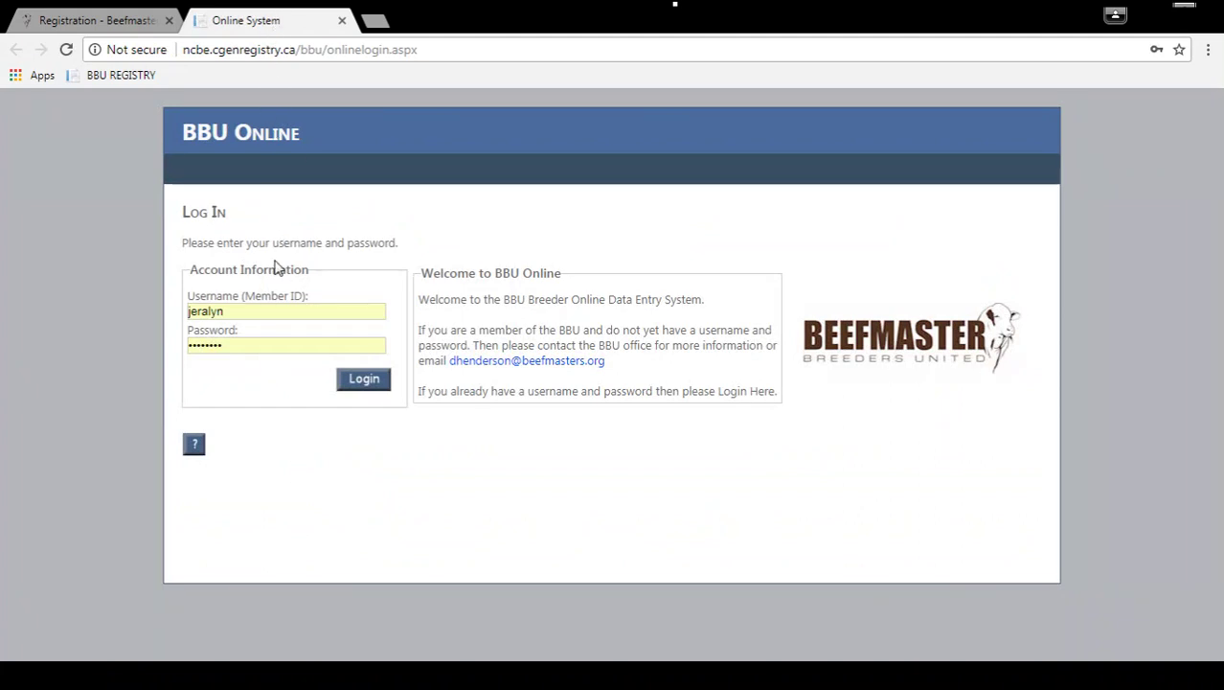
{"action": "double_click", "coordinate": [255, 312]}
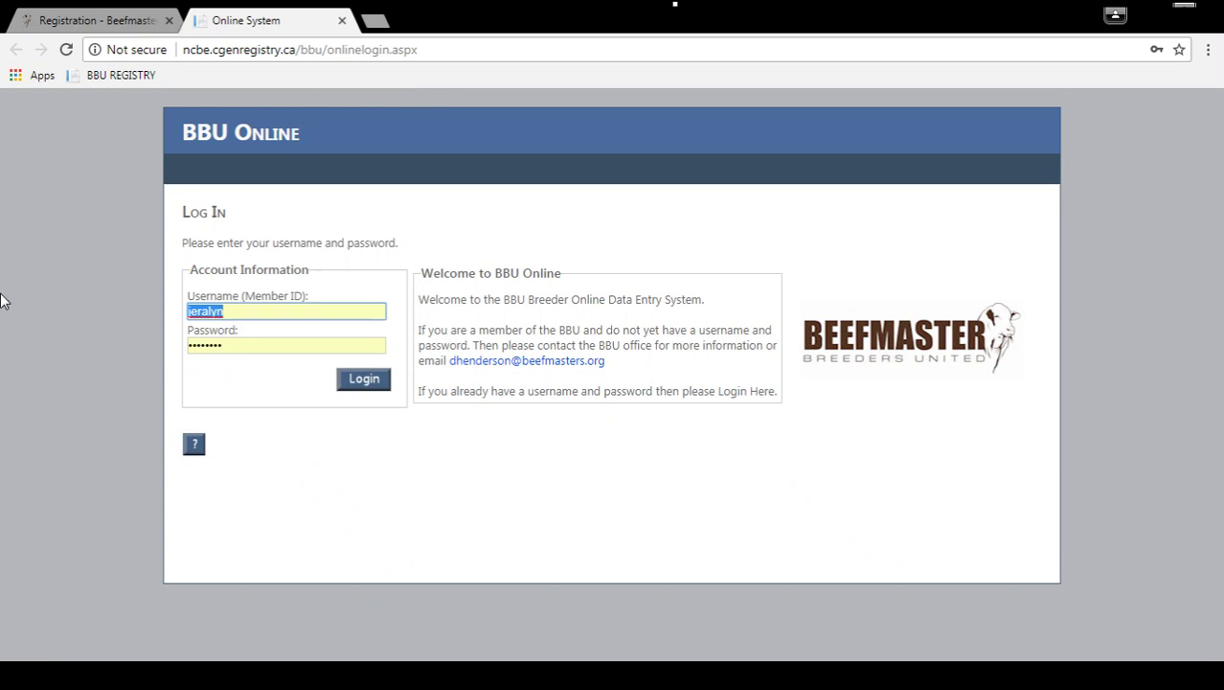
{"action": "key", "text": "End"}
{"action": "left_click_drag", "start_coordinate": [628, 364], "coordinate": [452, 367]}
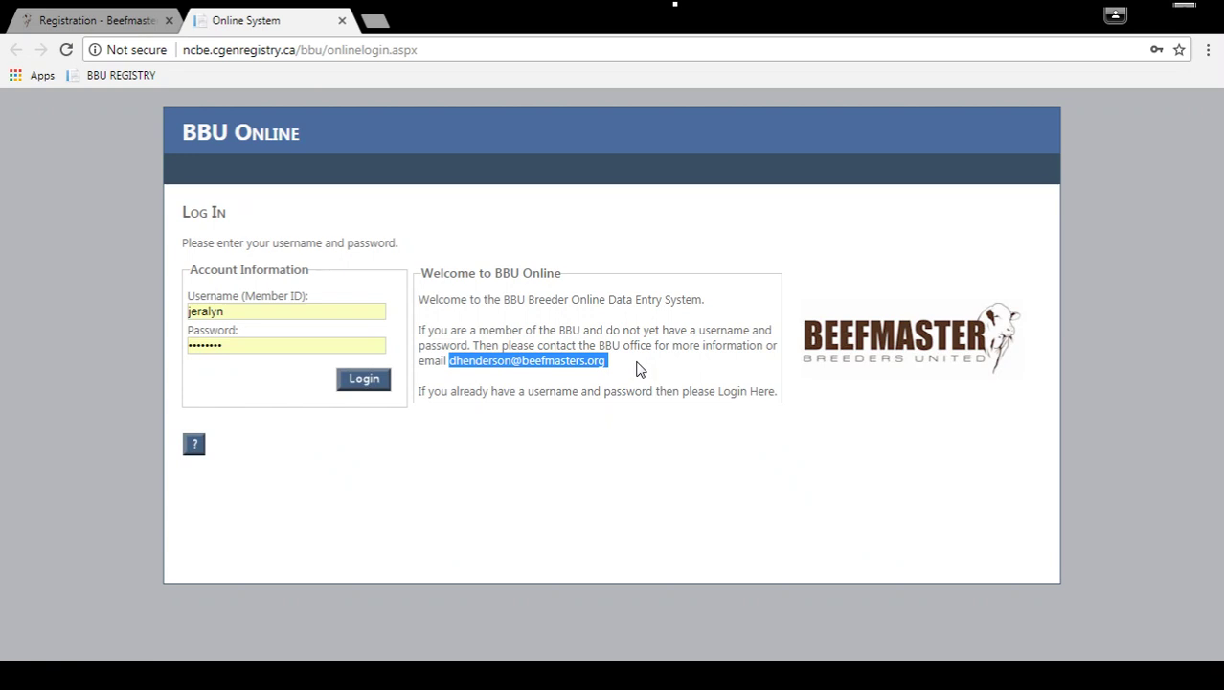
{"action": "left_click", "coordinate": [640, 370]}
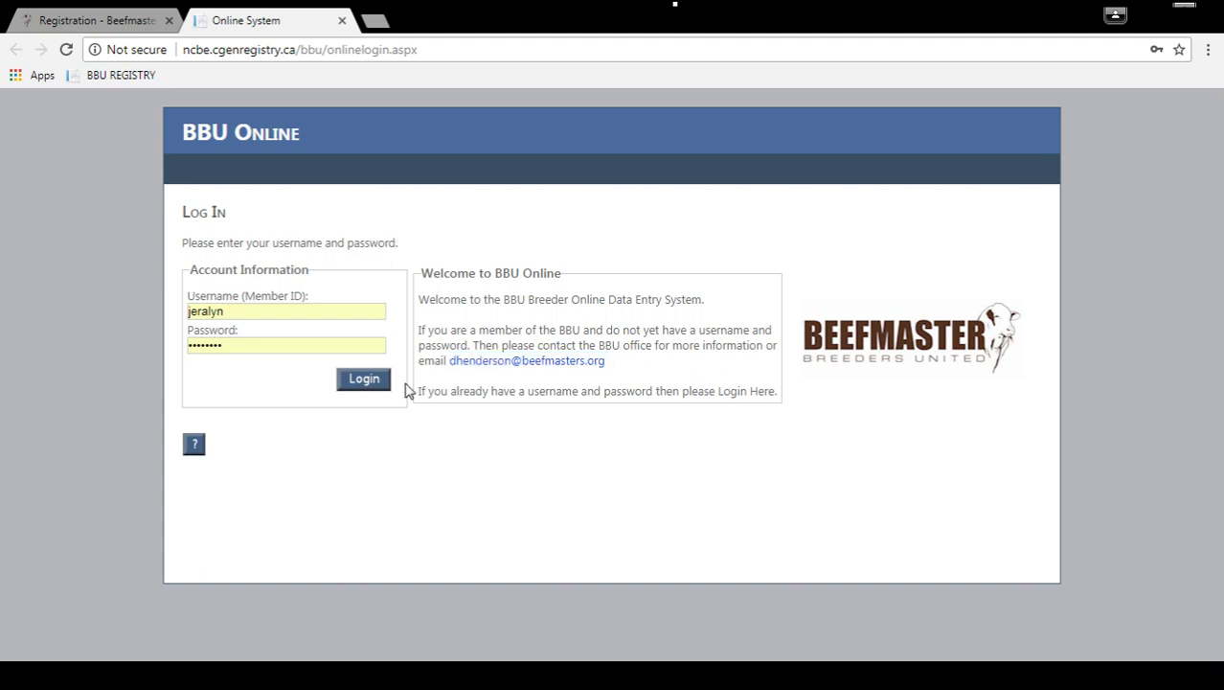
{"action": "left_click_drag", "start_coordinate": [292, 314], "coordinate": [189, 314]}
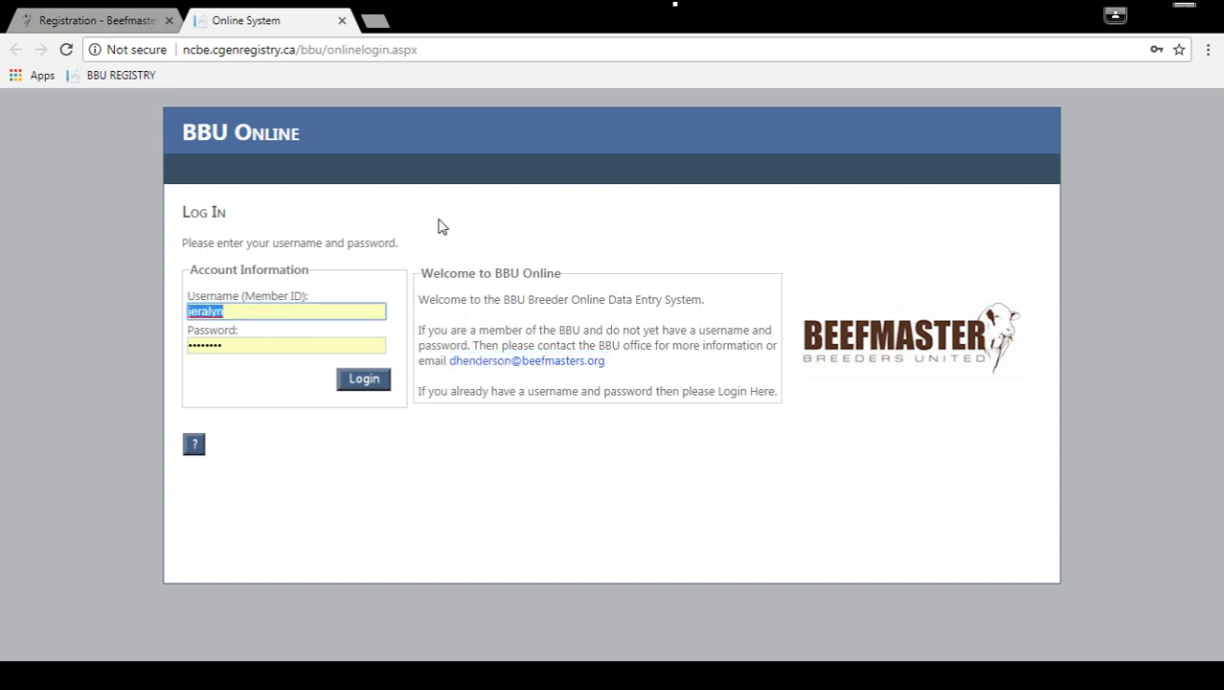
{"action": "type", "text": "97103"}
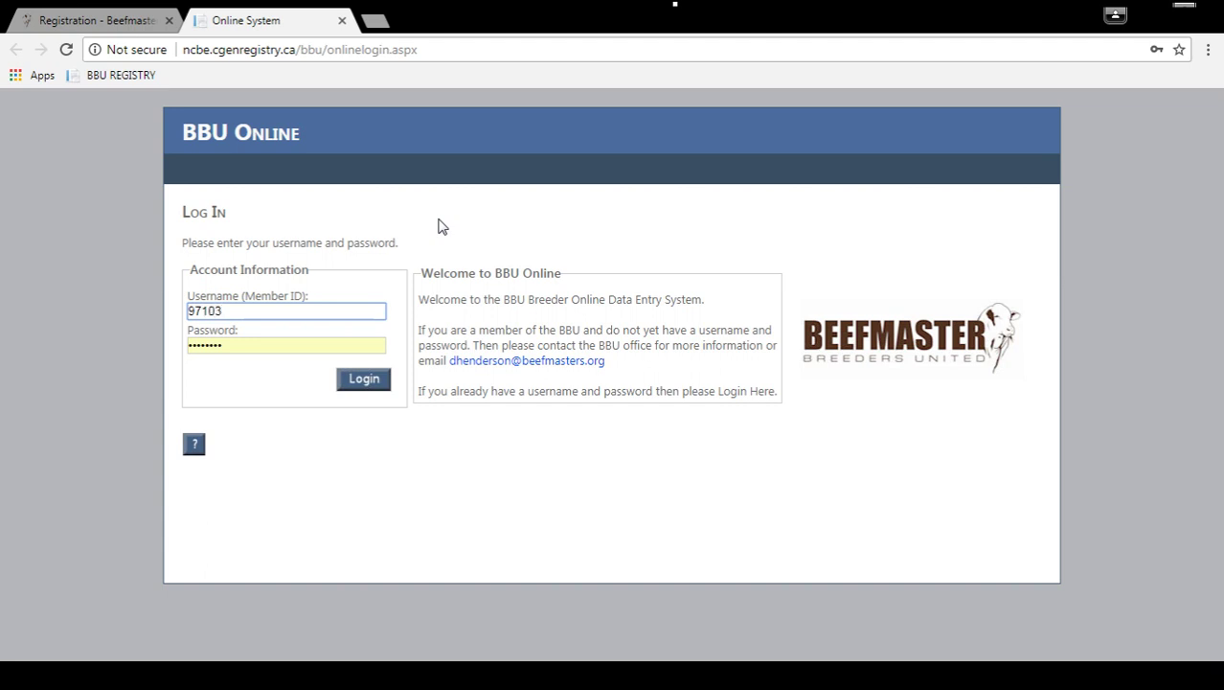
{"action": "key", "text": "Tab"}
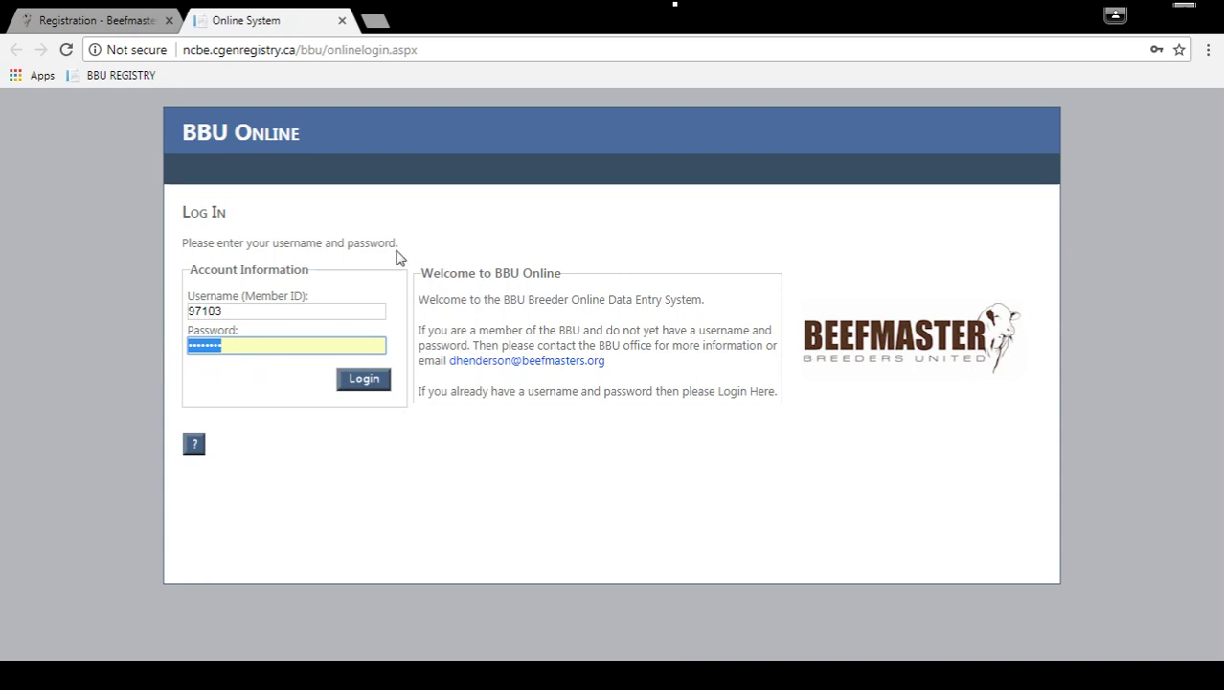
{"action": "type", "text": "***"}
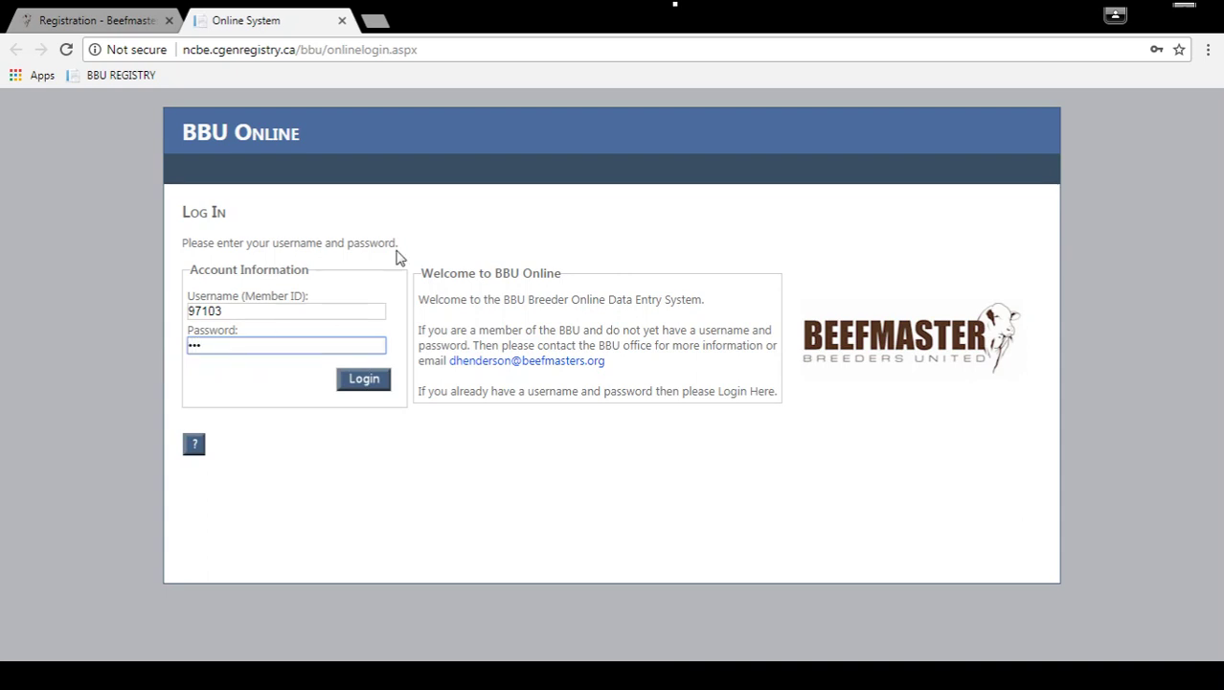
{"action": "type", "text": "****"}
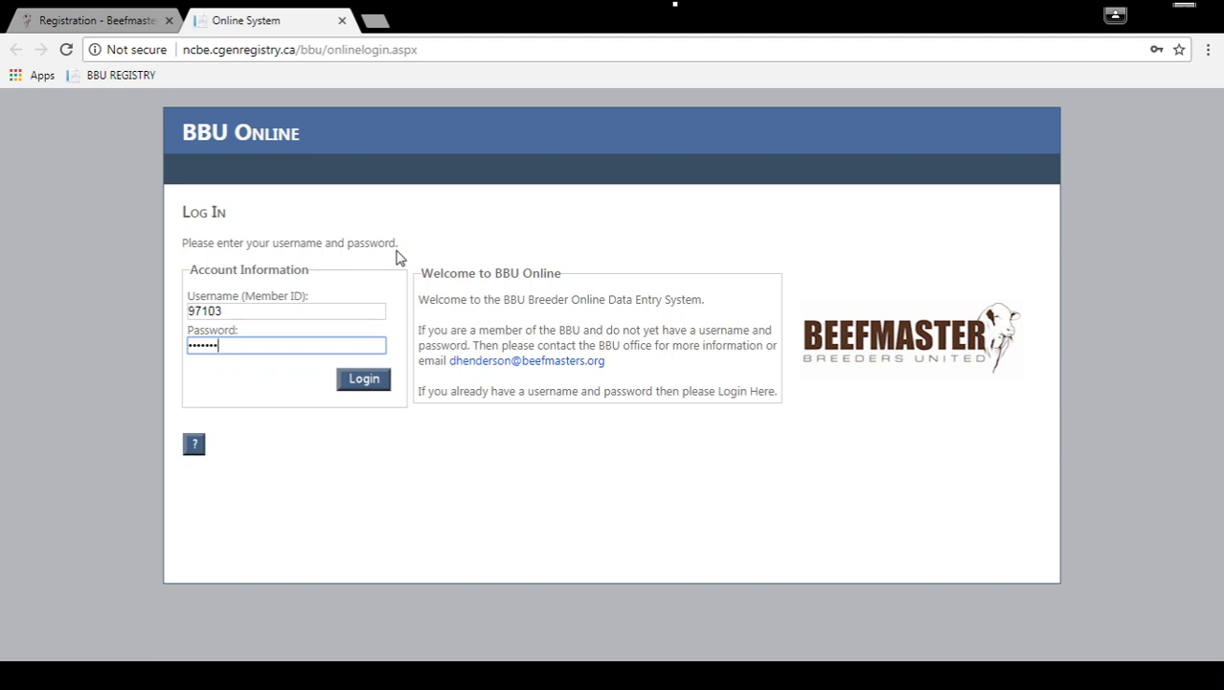
{"action": "key", "text": "Return"}
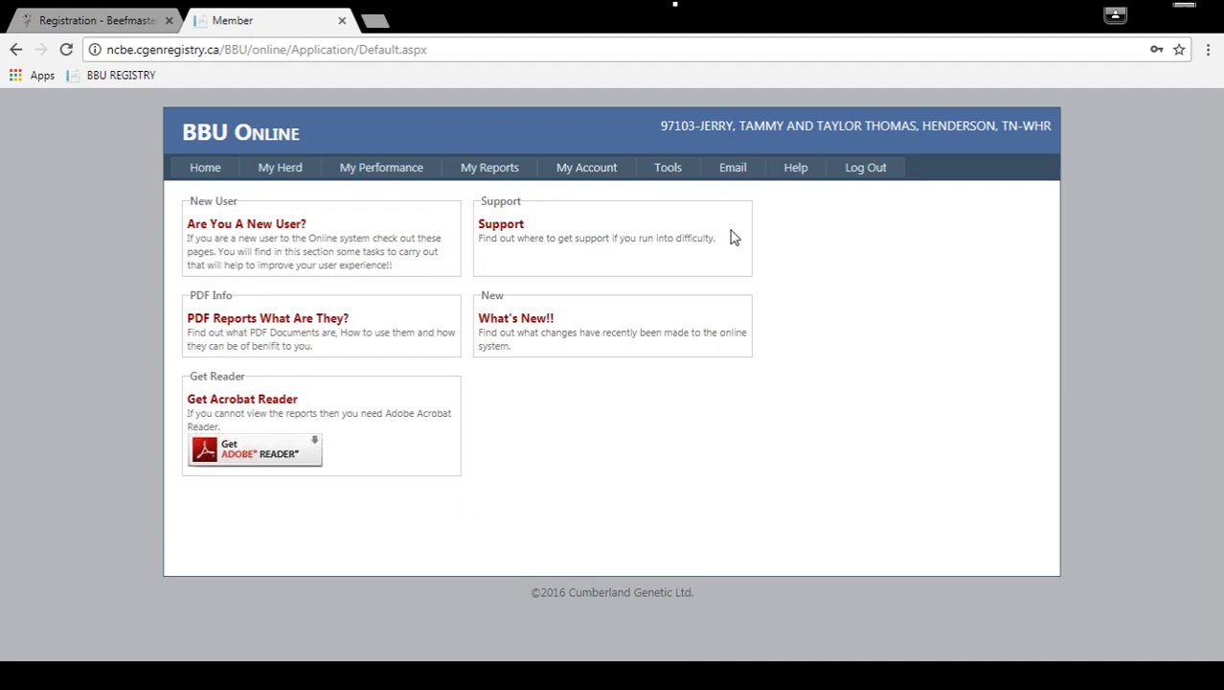
Visit Tools > Change Password, then open My Performance > My Yearling.
{"action": "mouse_move", "coordinate": [682, 178]}
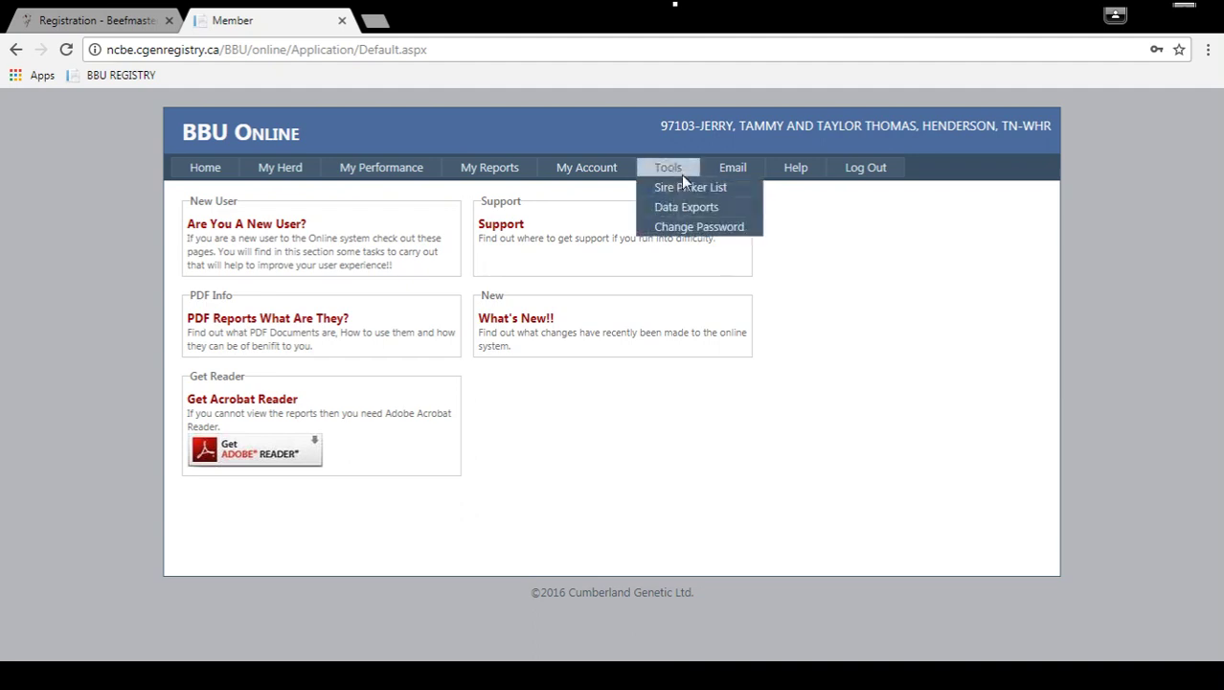
{"action": "left_click", "coordinate": [692, 228]}
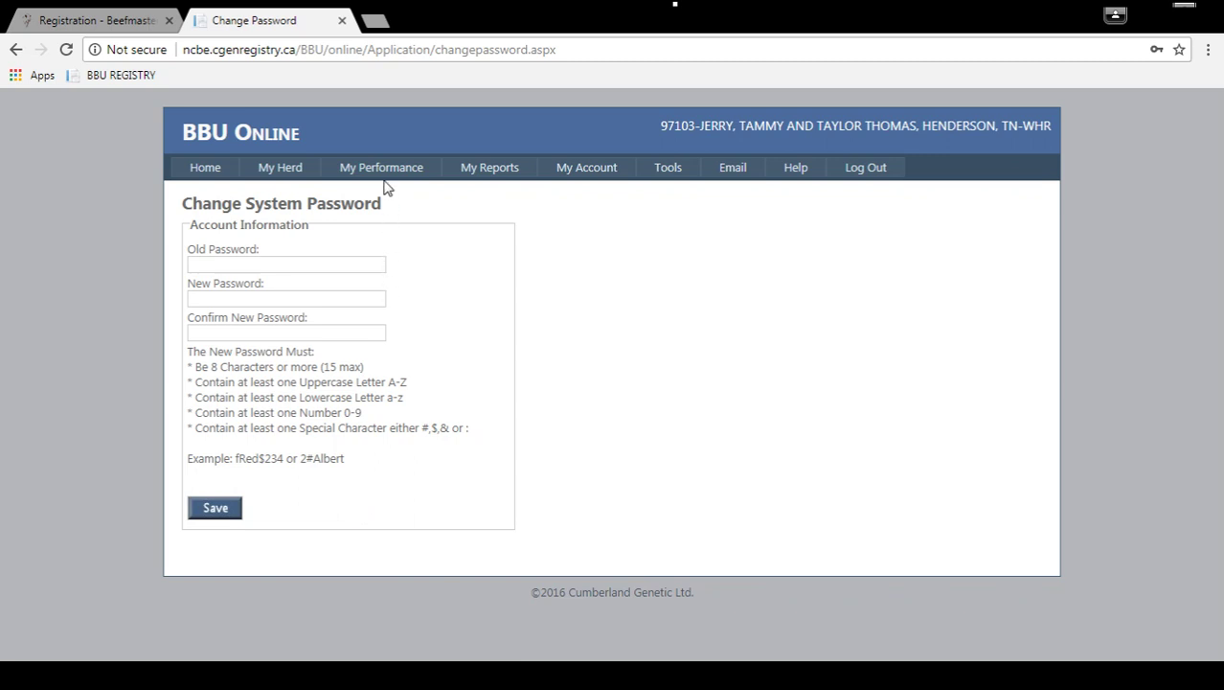
{"action": "mouse_move", "coordinate": [383, 167]}
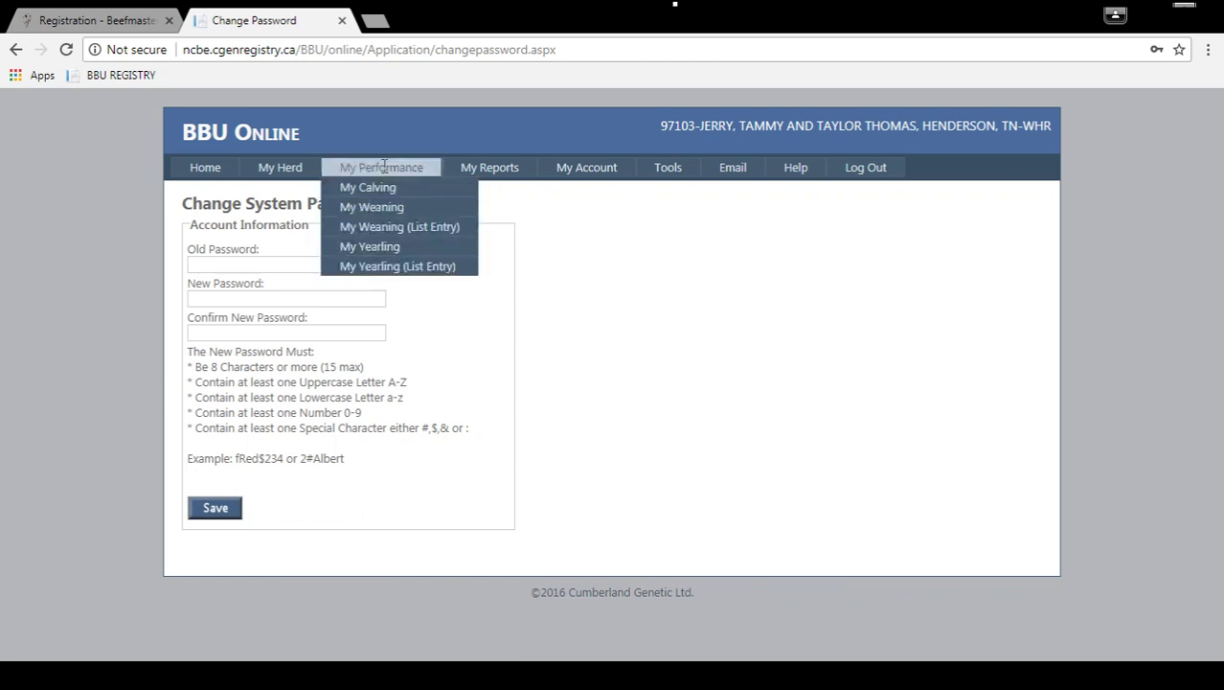
{"action": "left_click", "coordinate": [367, 250]}
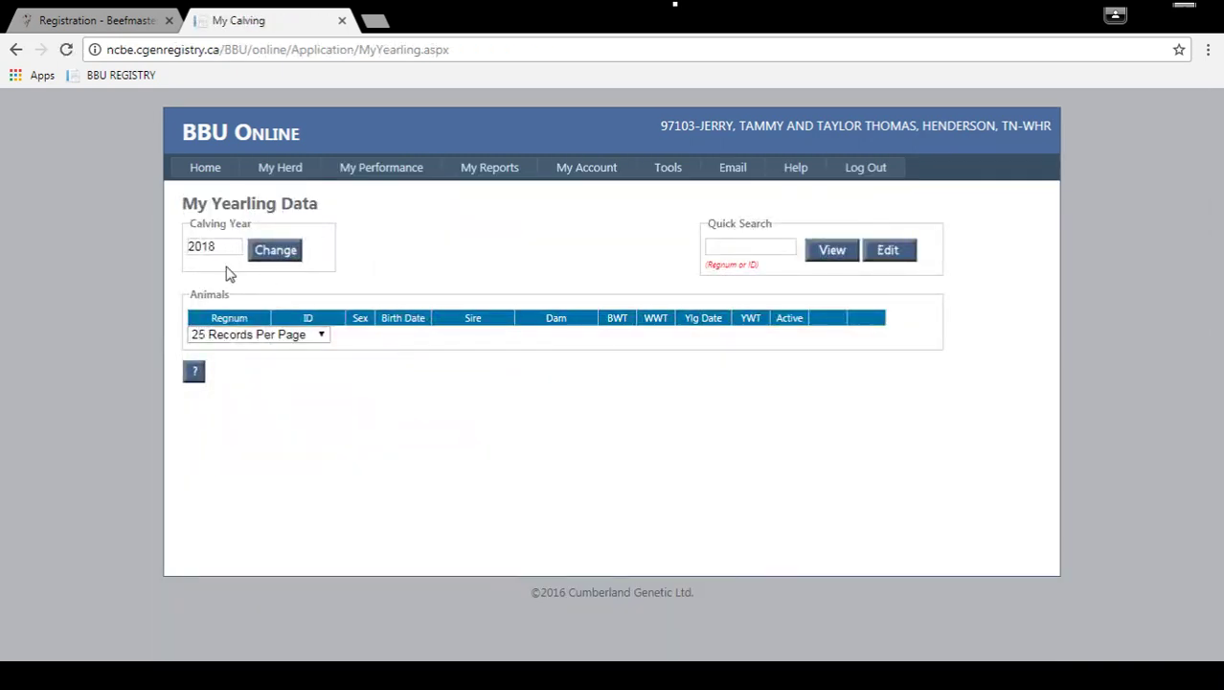
Change the calving year from 2018 to 2016 and load those calves.
{"action": "left_click", "coordinate": [221, 249]}
{"action": "key", "text": "BackSpace"}
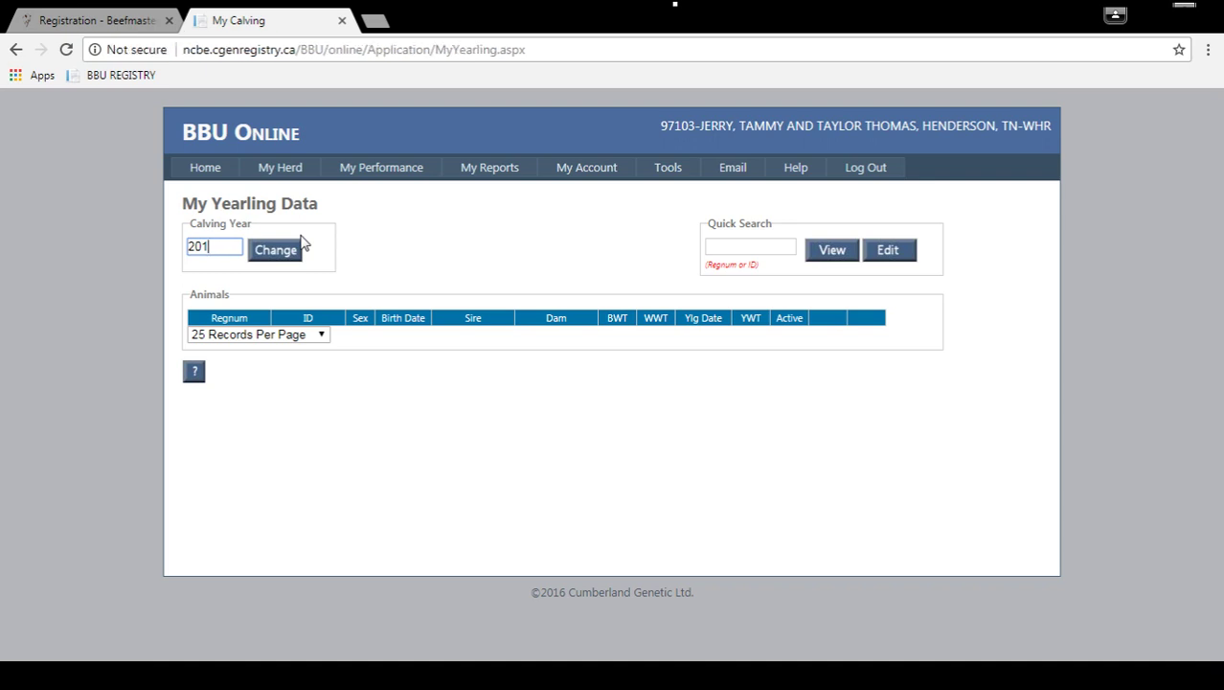
{"action": "type", "text": "6"}
{"action": "left_click", "coordinate": [277, 251]}
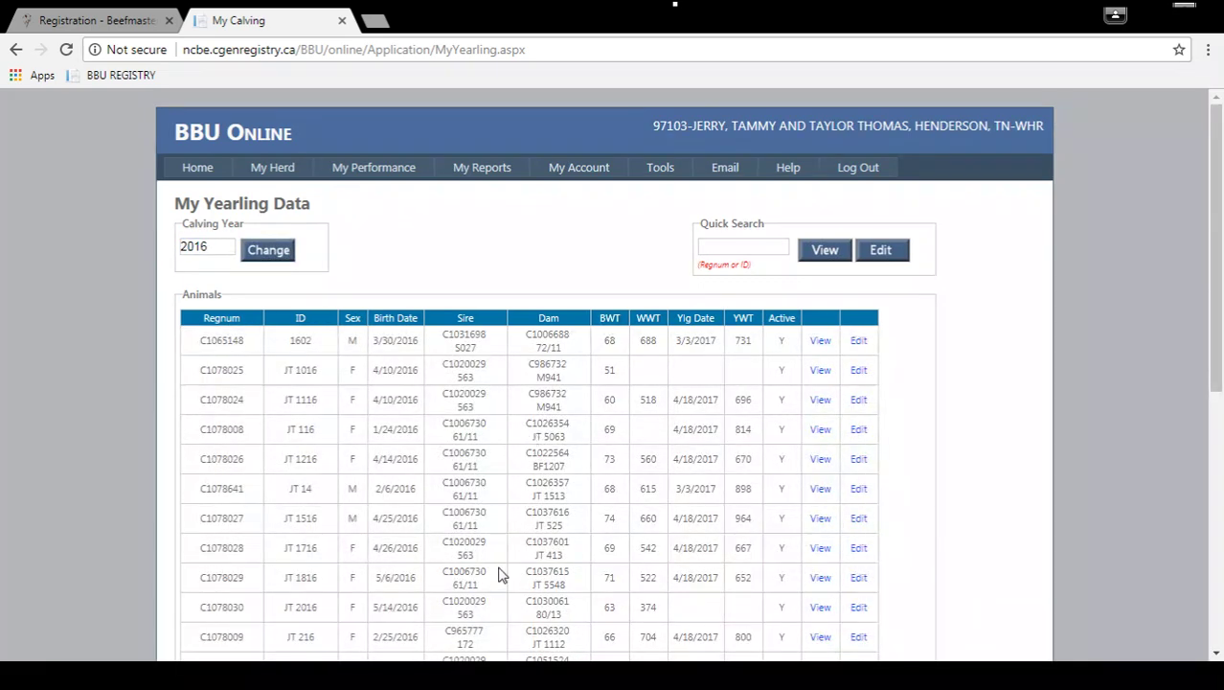
{"action": "scroll", "coordinate": [498, 573], "scroll_direction": "down", "scroll_amount": 5}
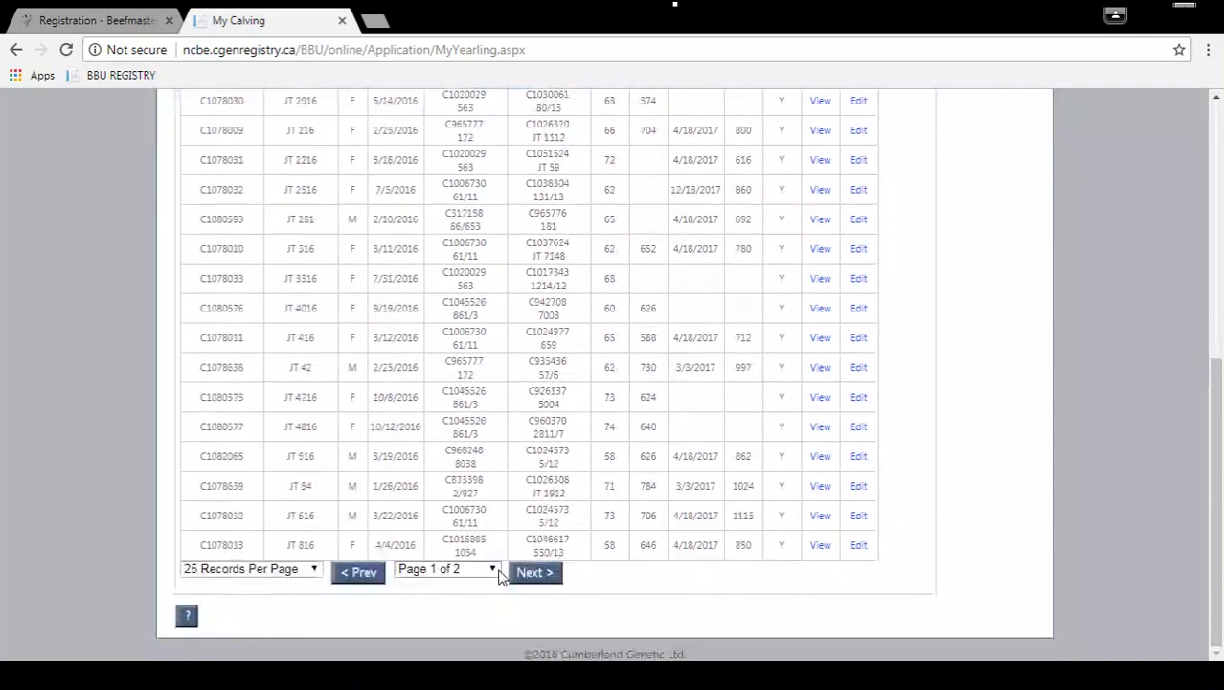
{"action": "scroll", "coordinate": [498, 573], "scroll_direction": "up", "scroll_amount": 5}
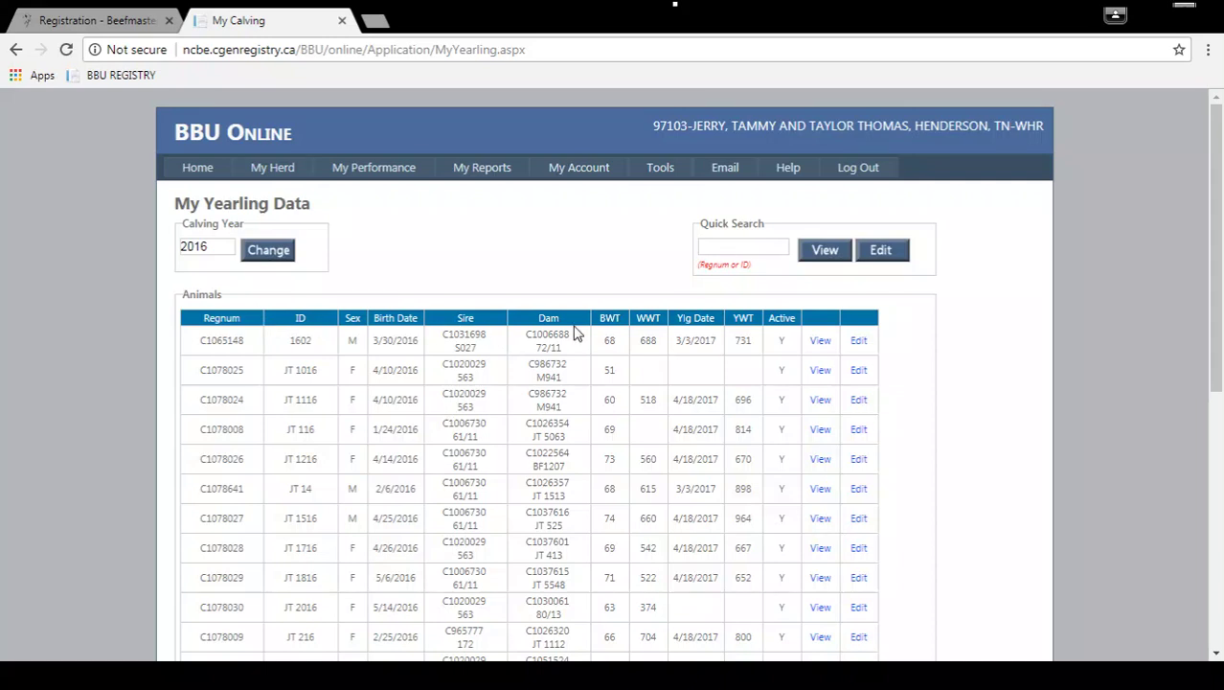
Sort the table by birth date, newest first, and note JT/4616 lacks yearling data.
{"action": "left_click", "coordinate": [300, 320]}
{"action": "left_click", "coordinate": [393, 322]}
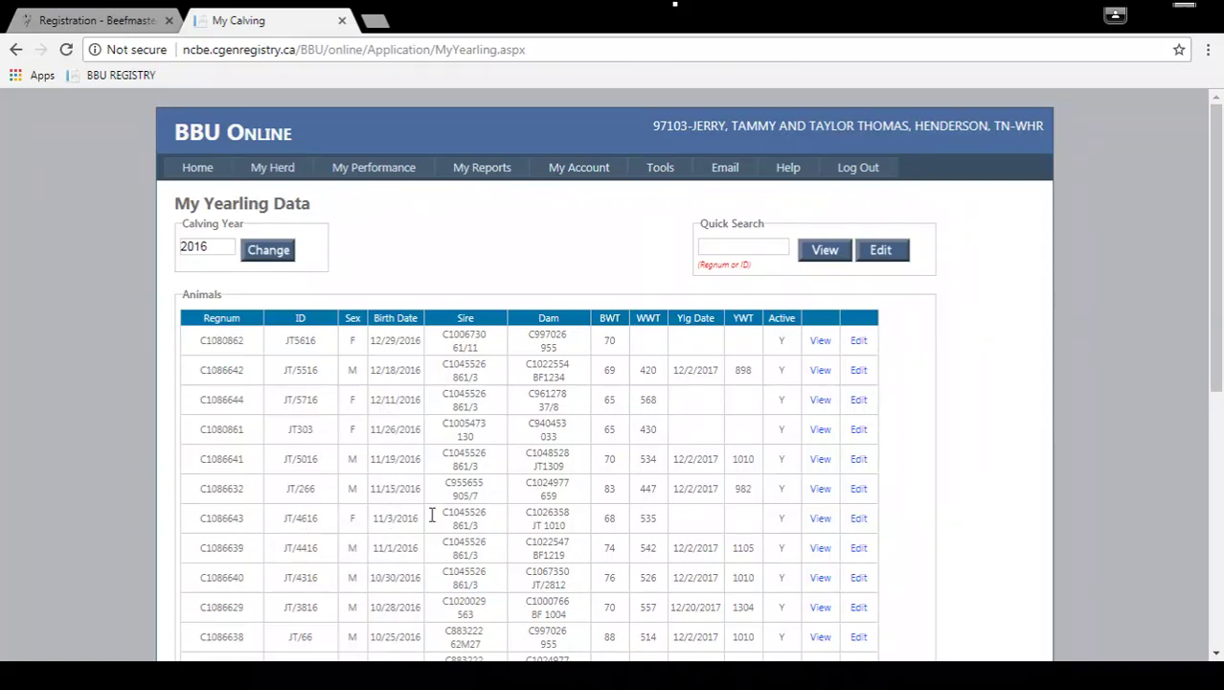
{"action": "left_click_drag", "start_coordinate": [232, 518], "coordinate": [776, 532]}
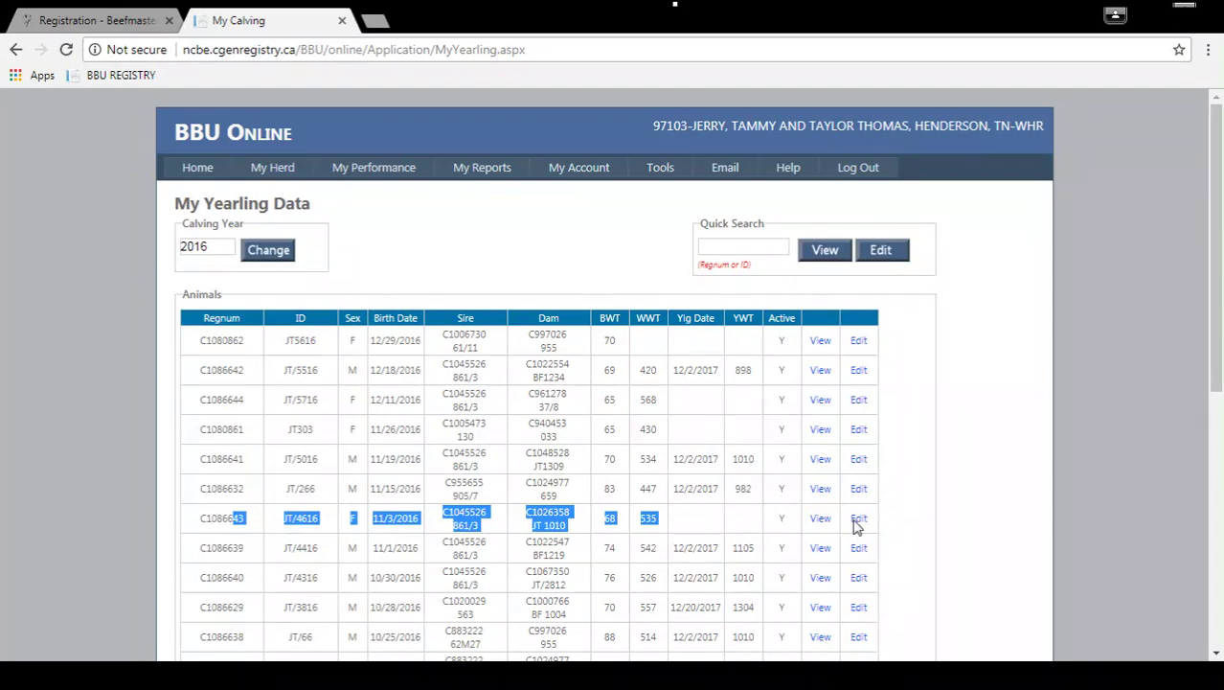
Open calf JT/4616's edit form and locate its yearling date and weight fields.
{"action": "left_click", "coordinate": [856, 522]}
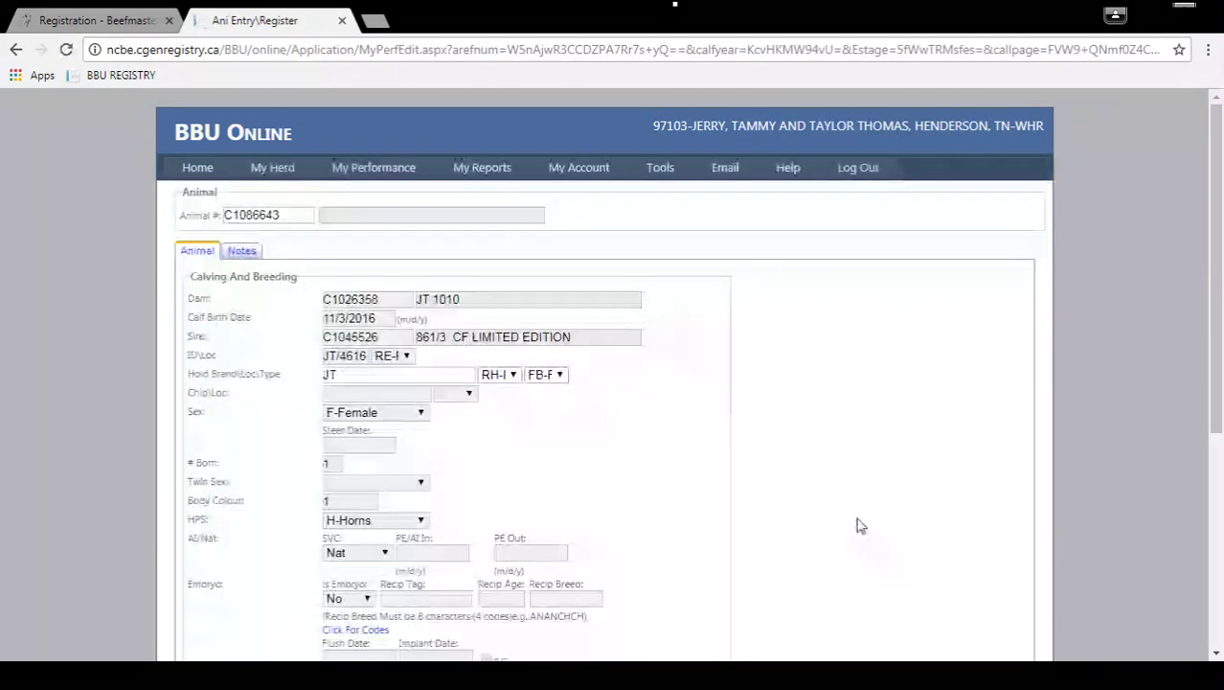
{"action": "scroll", "coordinate": [548, 515], "scroll_direction": "down", "scroll_amount": 4}
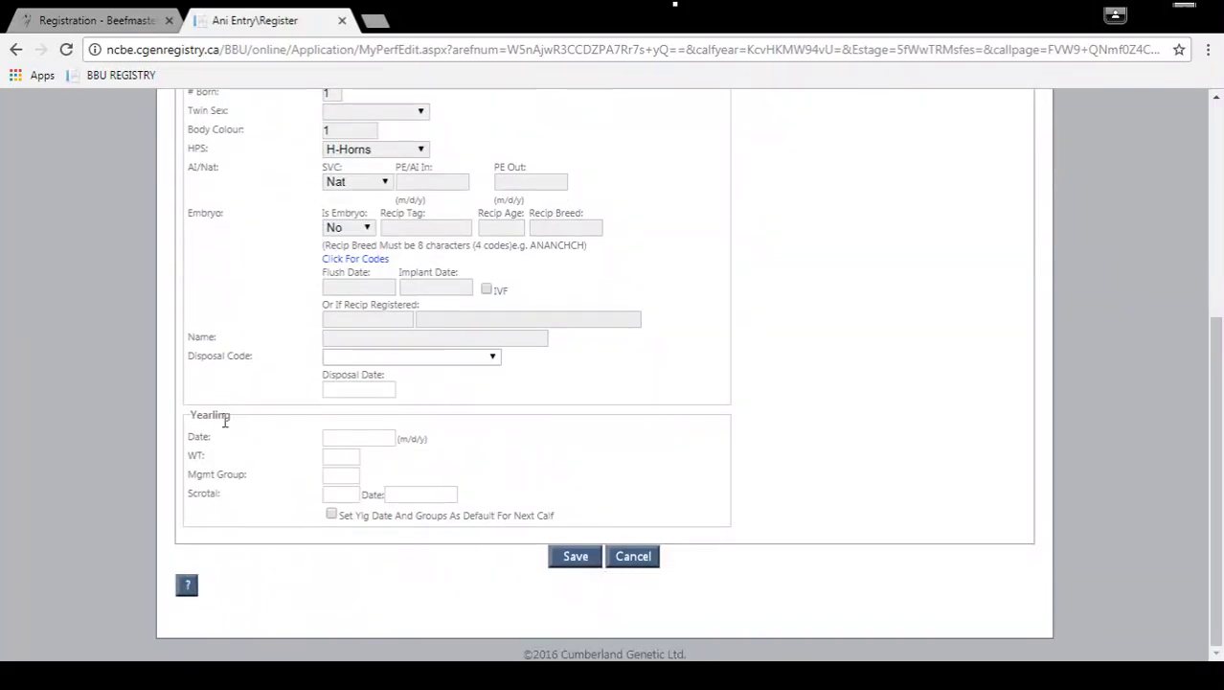
{"action": "left_click_drag", "start_coordinate": [221, 415], "coordinate": [507, 456]}
{"action": "left_click", "coordinate": [507, 458]}
{"action": "left_click_drag", "start_coordinate": [307, 441], "coordinate": [446, 479]}
{"action": "left_click", "coordinate": [457, 466]}
Enter yearling date 011718, weight 832 and management group f.
{"action": "left_click", "coordinate": [366, 438]}
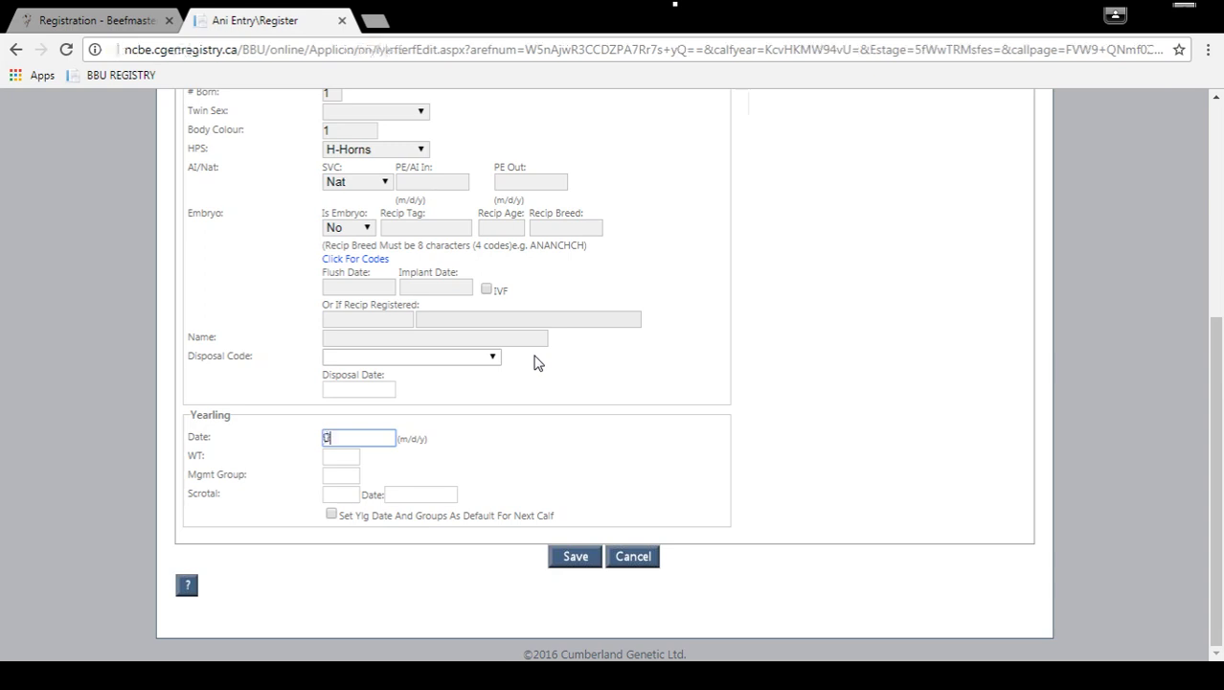
{"action": "type", "text": "0117"}
{"action": "type", "text": "18"}
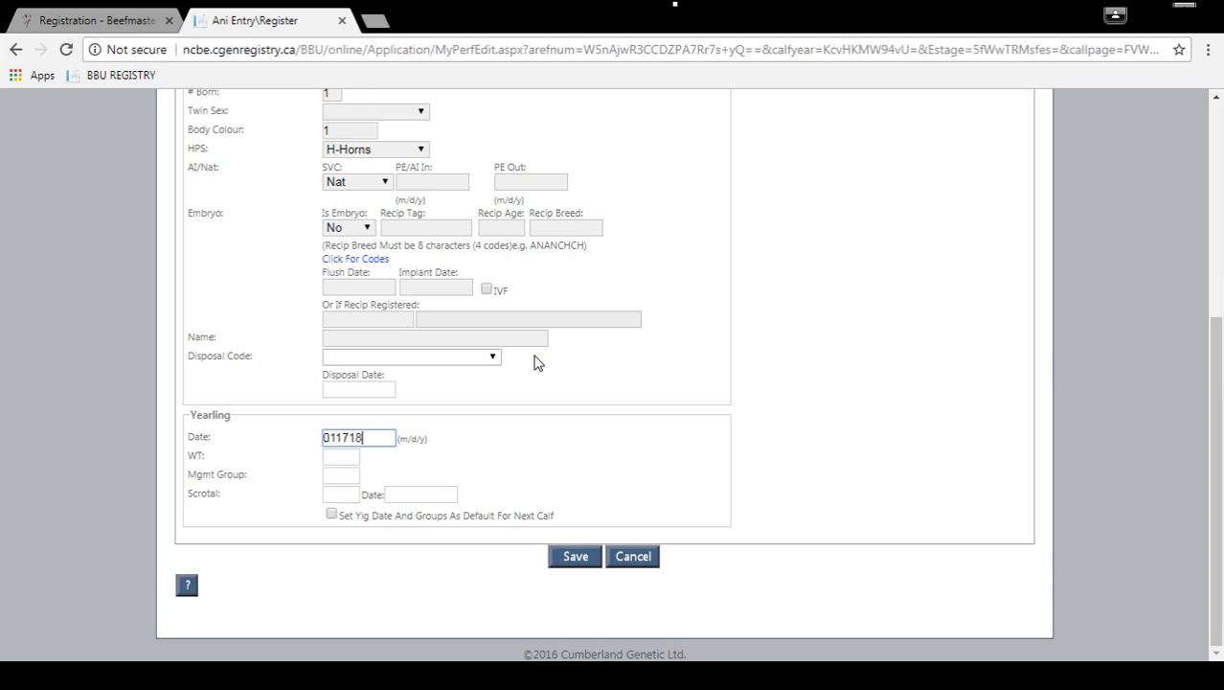
{"action": "key", "text": "Tab"}
{"action": "type", "text": "832"}
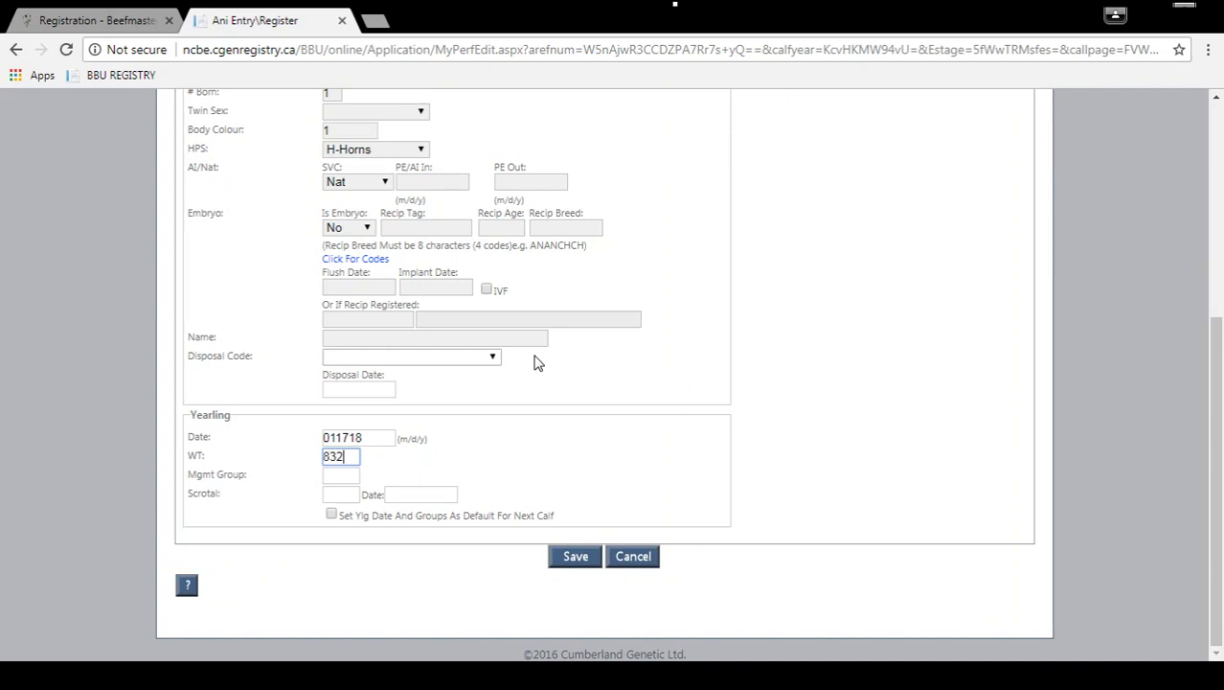
{"action": "key", "text": "Tab"}
{"action": "type", "text": "f"}
{"action": "key", "text": "Tab"}
{"action": "left_click", "coordinate": [65, 21]}
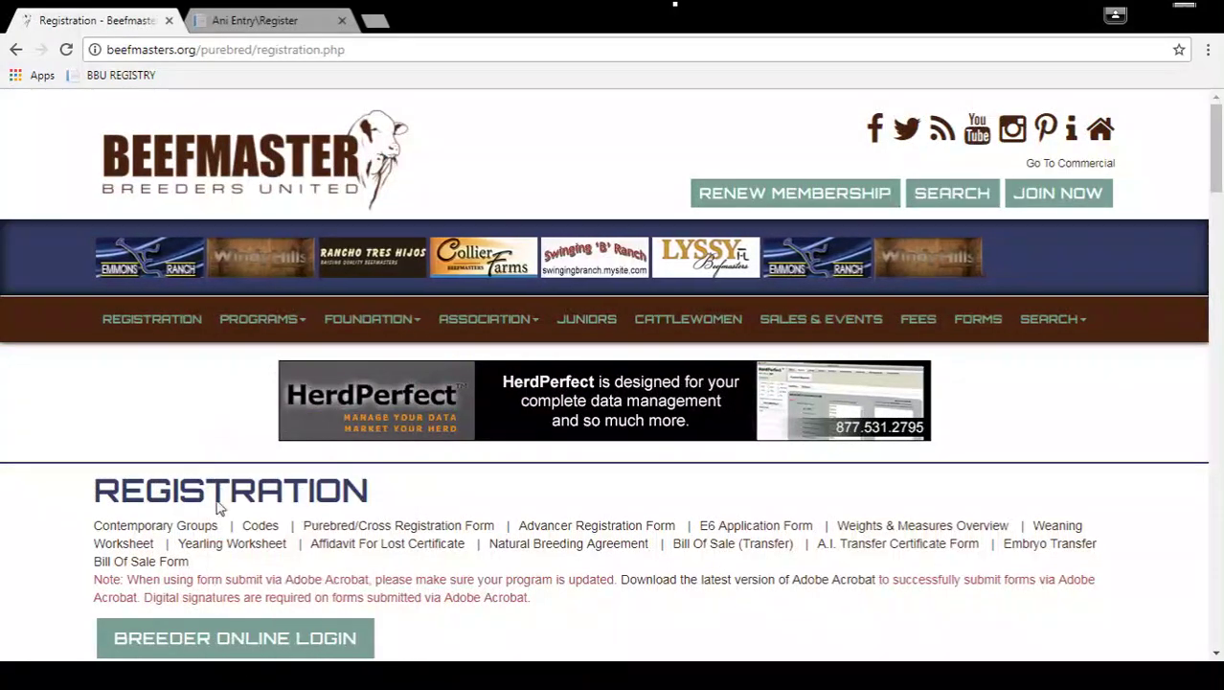
{"action": "left_click", "coordinate": [260, 528]}
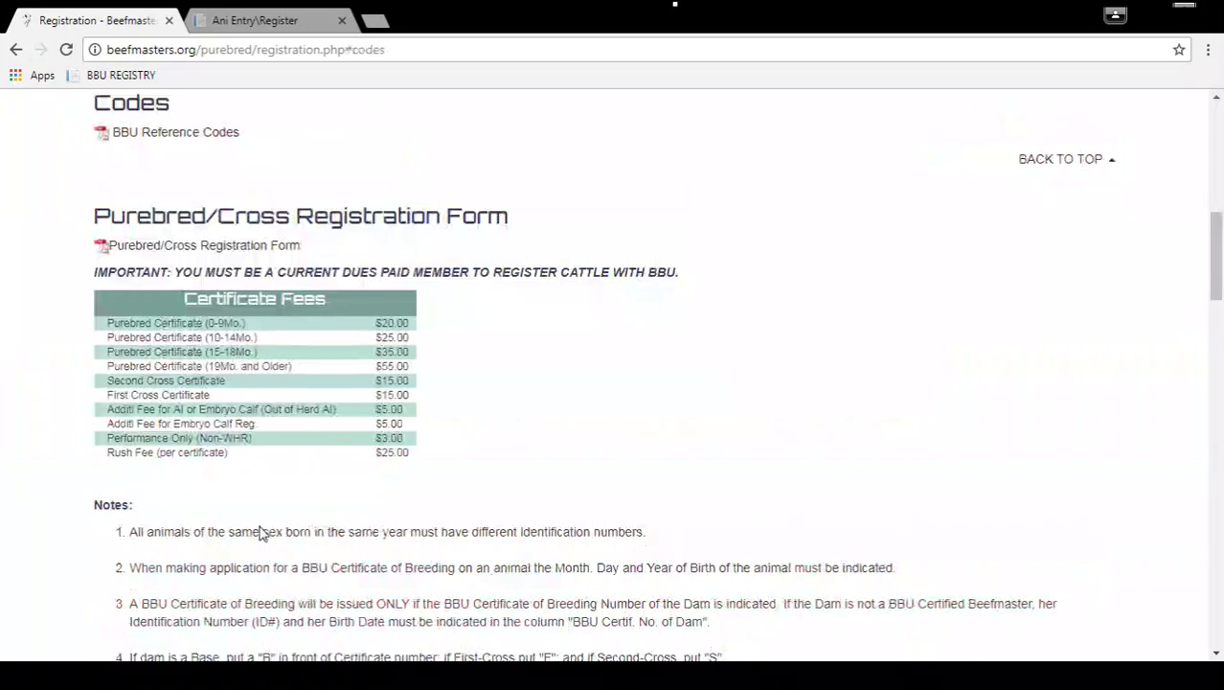
{"action": "left_click", "coordinate": [137, 134]}
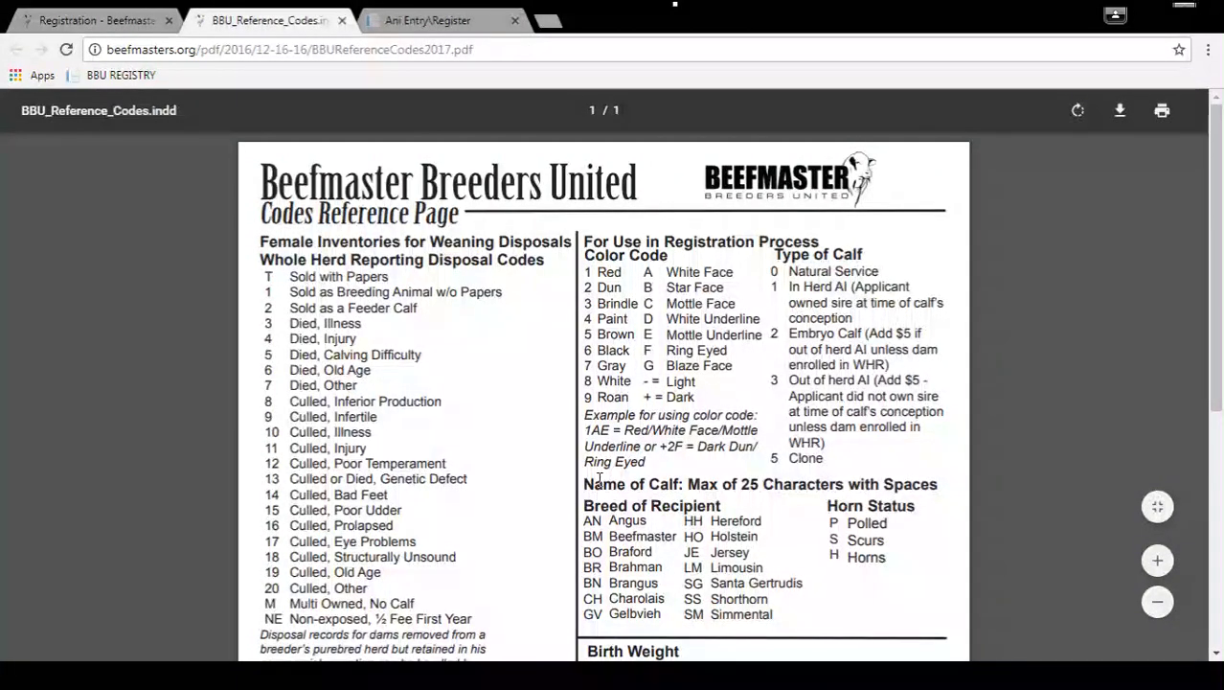
{"action": "scroll", "coordinate": [604, 448], "scroll_direction": "down", "scroll_amount": 5}
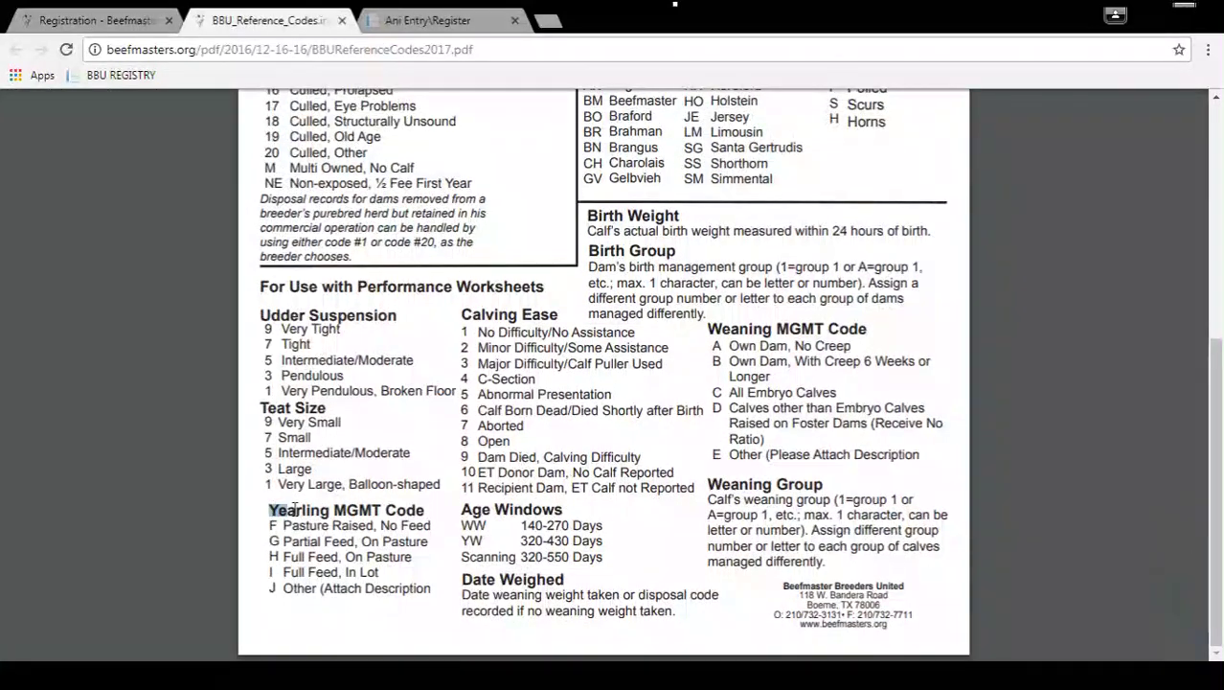
{"action": "left_click_drag", "start_coordinate": [269, 509], "coordinate": [431, 594]}
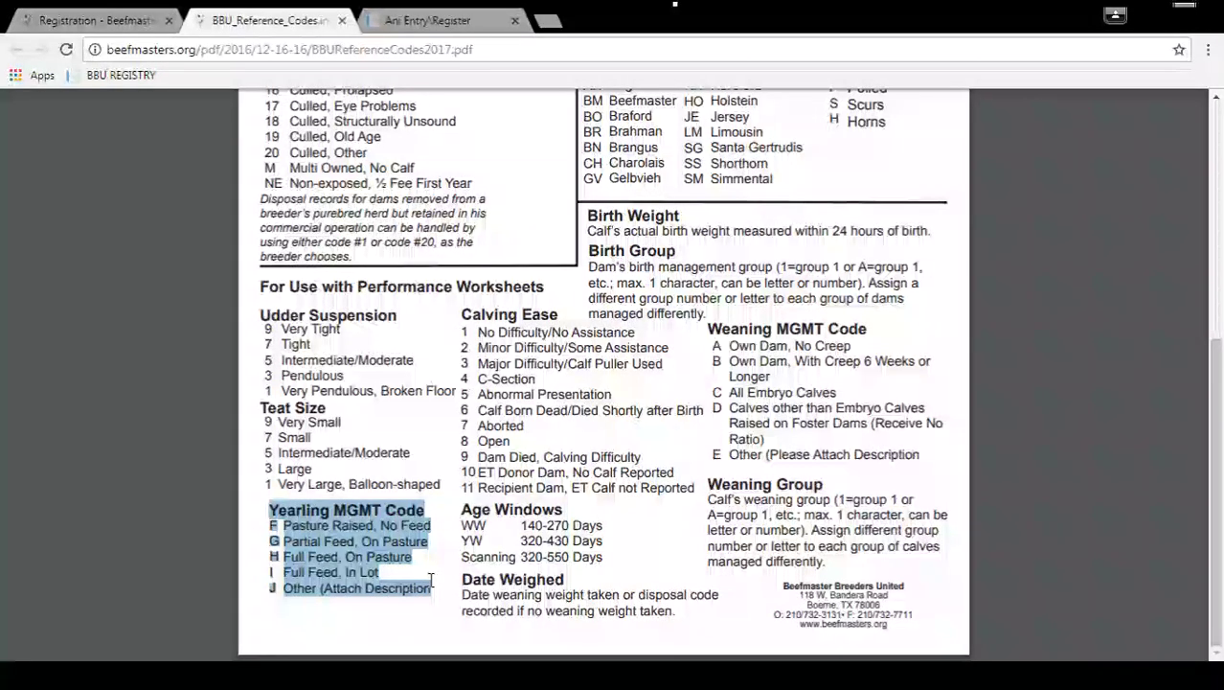
{"action": "left_click", "coordinate": [407, 556]}
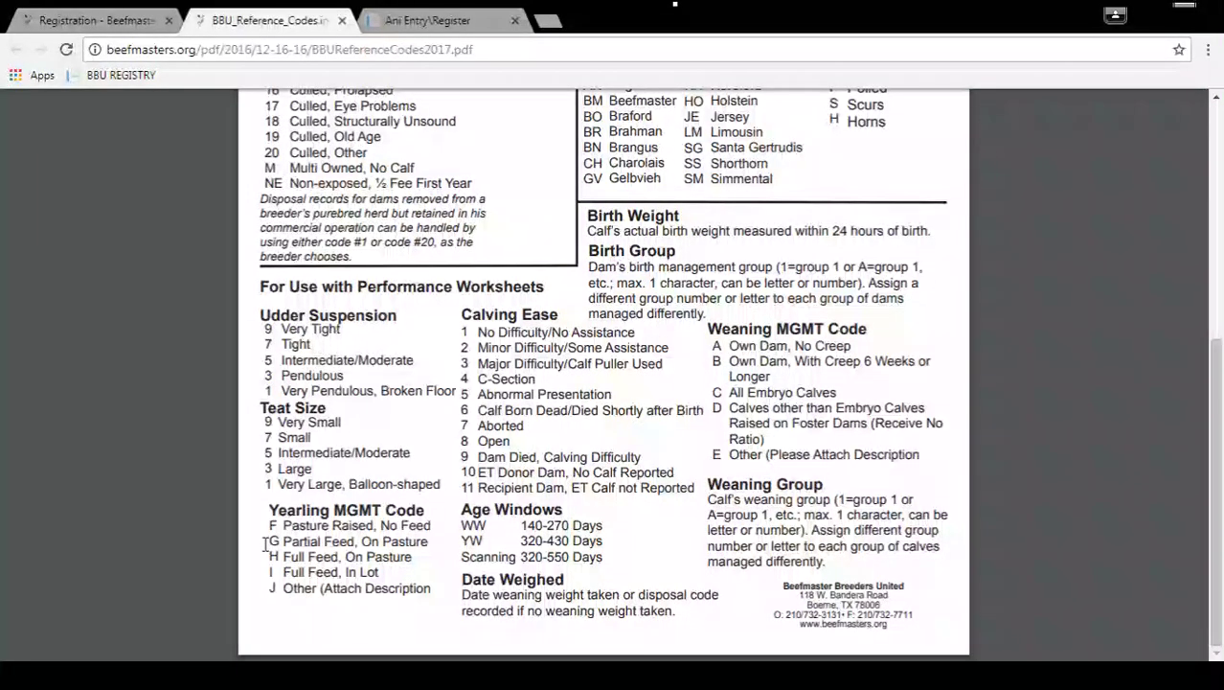
{"action": "left_click_drag", "start_coordinate": [272, 542], "coordinate": [430, 587]}
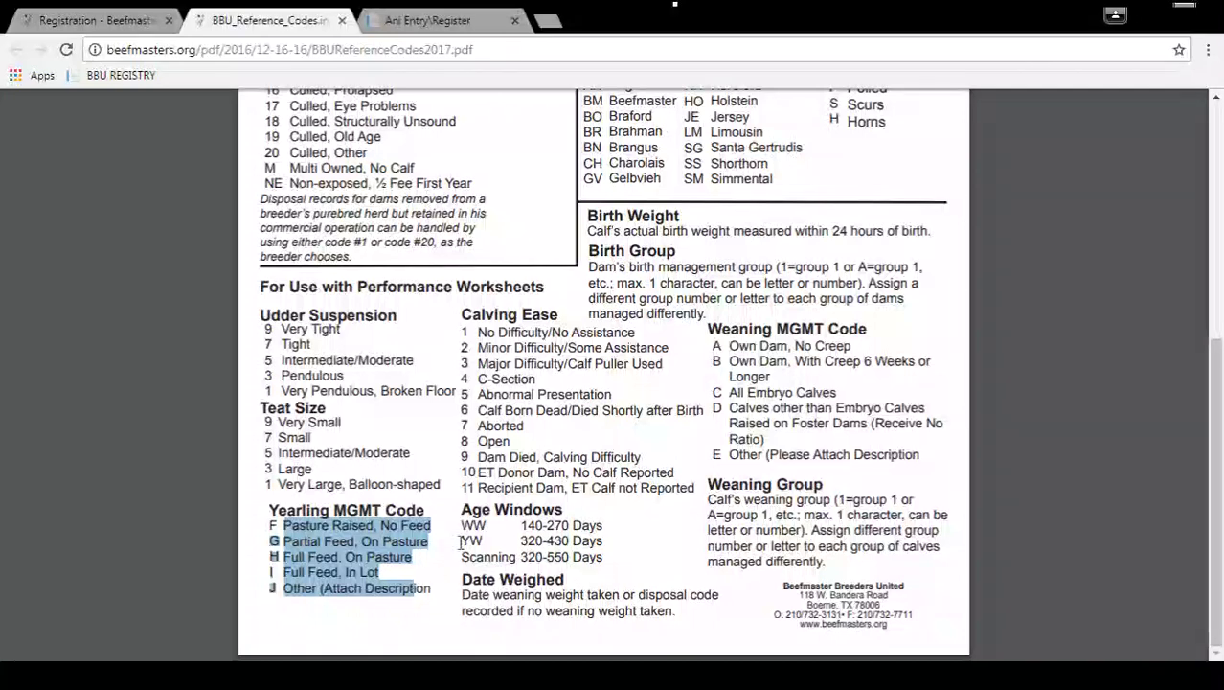
{"action": "left_click", "coordinate": [438, 508]}
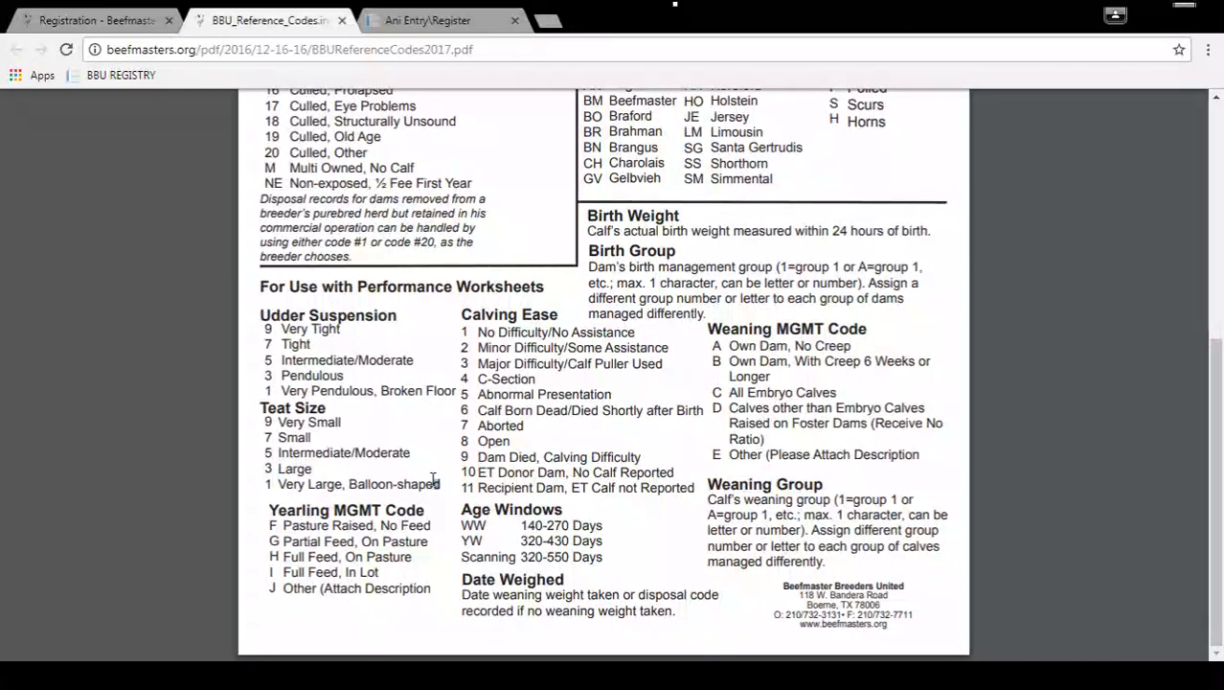
Return to JT/4616's edit form and save yearling date 1/17/2018, weight 832, group F.
{"action": "left_click", "coordinate": [116, 18]}
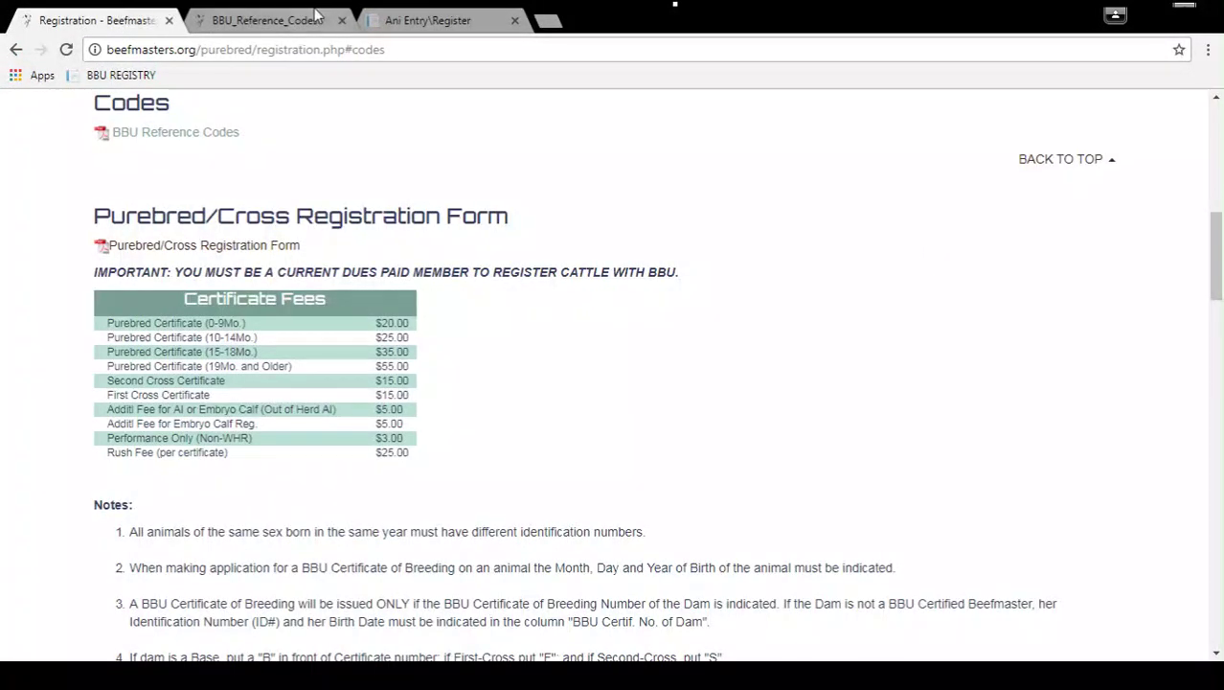
{"action": "left_click", "coordinate": [412, 17]}
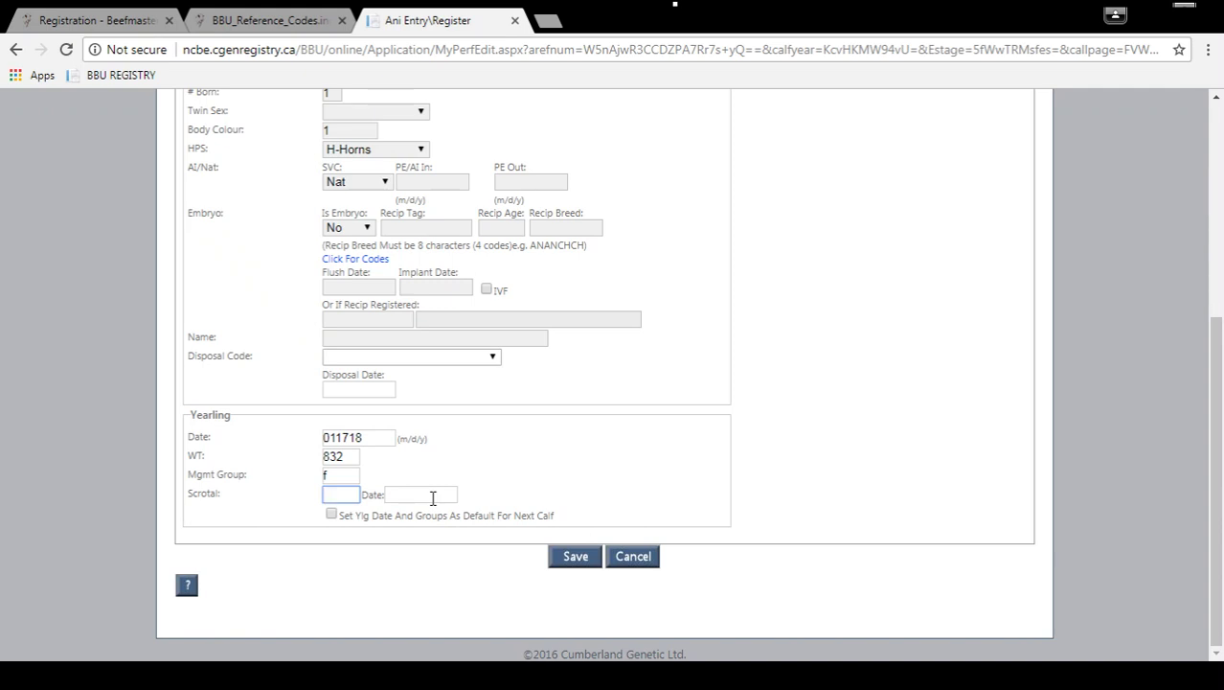
{"action": "left_click", "coordinate": [575, 557]}
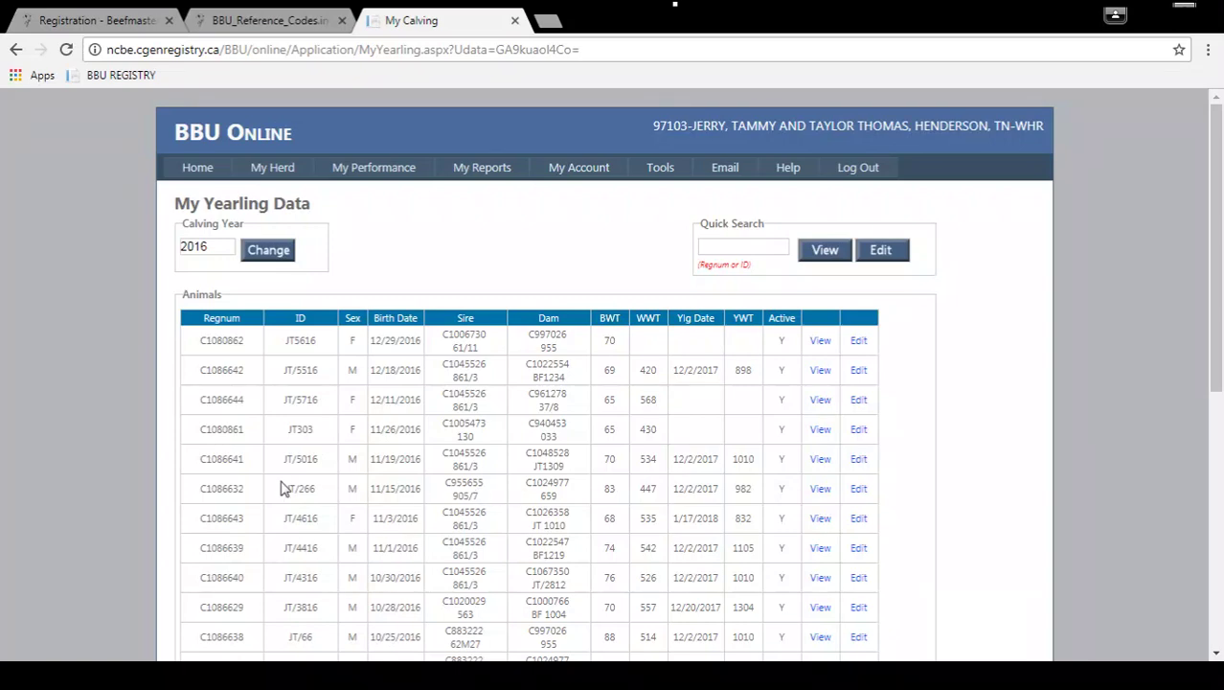
Review calf C1086643's saved yearling values, then bring up the My Performance menu.
{"action": "scroll", "coordinate": [297, 541], "scroll_direction": "down", "scroll_amount": 1}
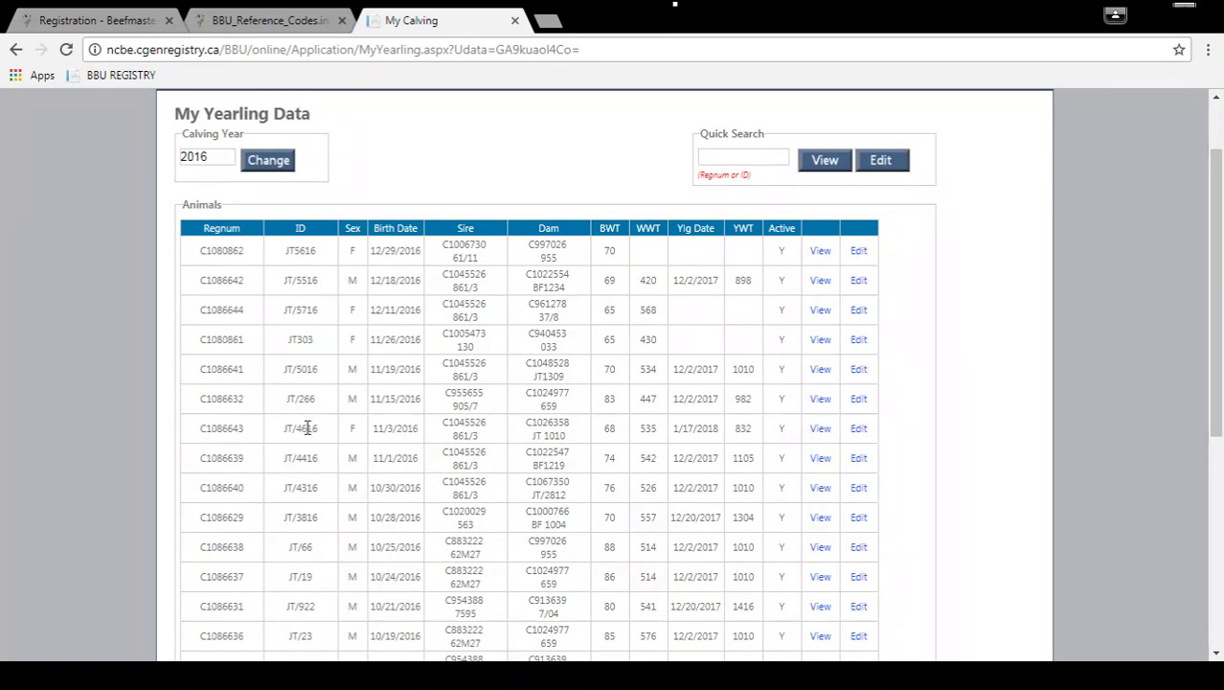
{"action": "left_click_drag", "start_coordinate": [188, 436], "coordinate": [856, 430]}
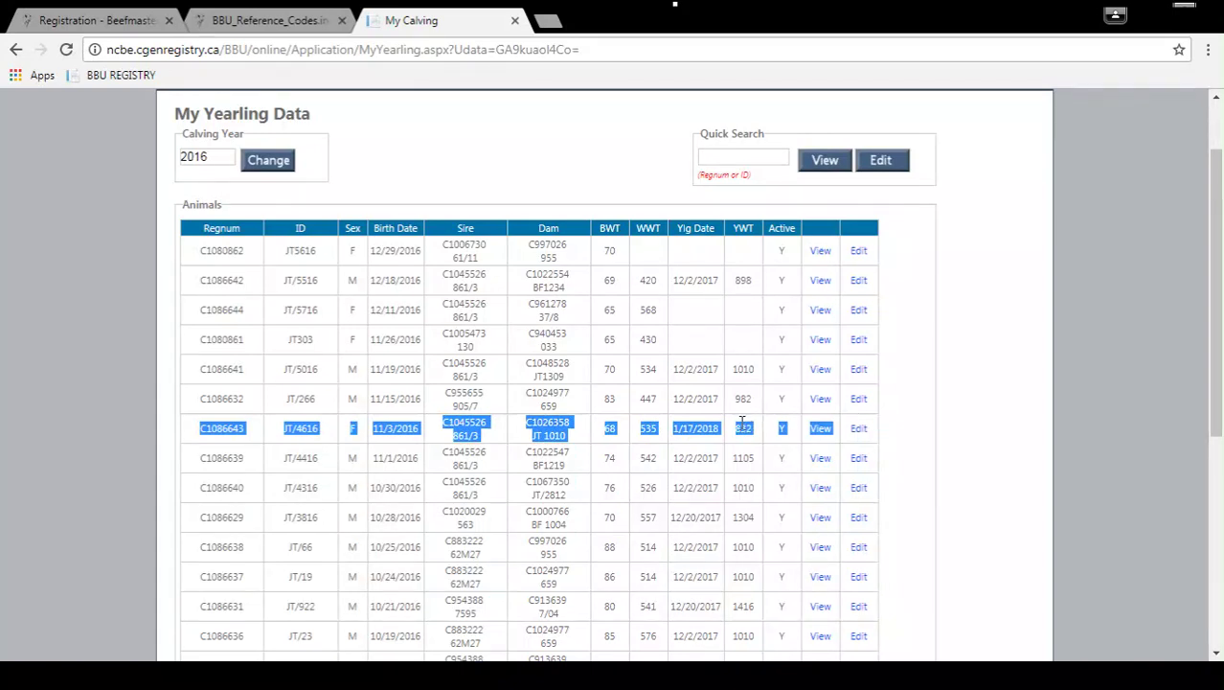
{"action": "left_click", "coordinate": [917, 414]}
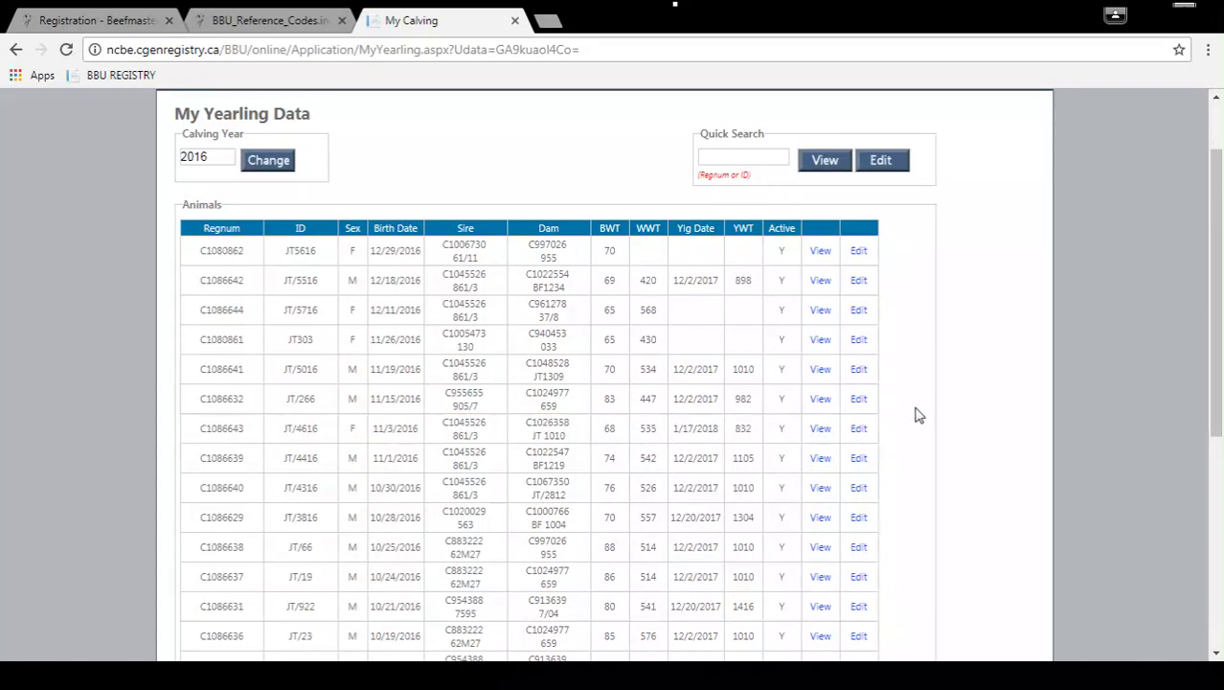
{"action": "scroll", "coordinate": [917, 414], "scroll_direction": "up", "scroll_amount": 1}
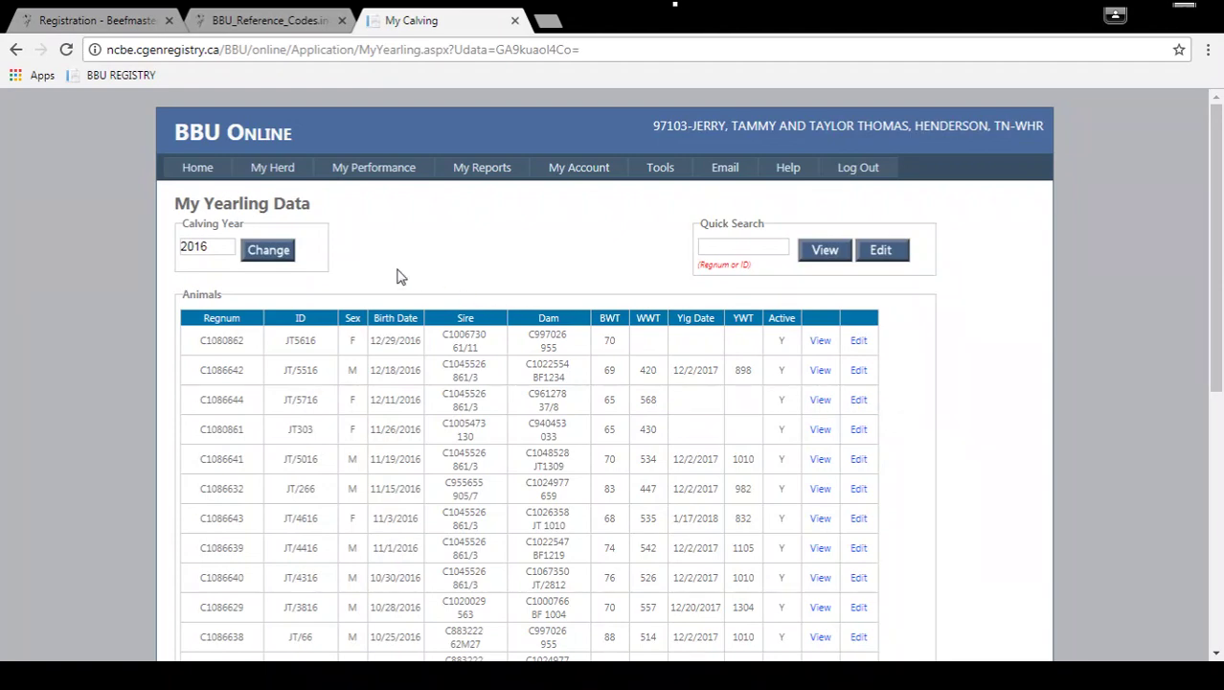
{"action": "mouse_move", "coordinate": [384, 176]}
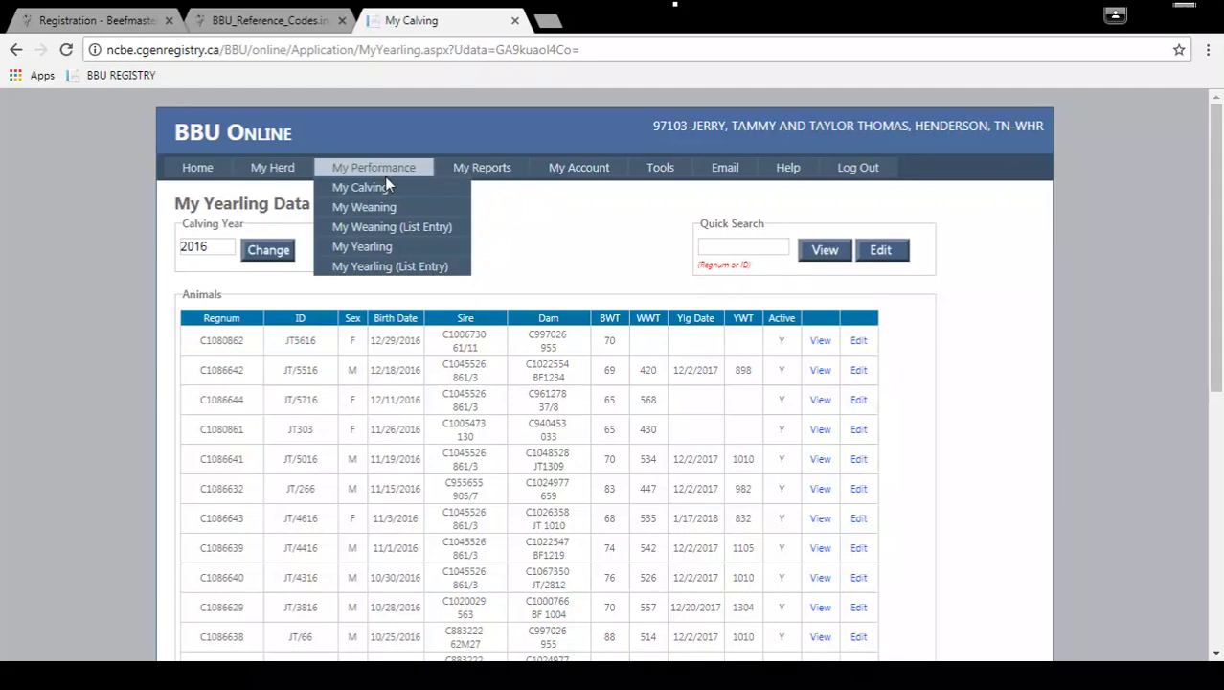
Open My Yearling (List Entry) and scroll down to calf JT/5716's row.
{"action": "left_click", "coordinate": [427, 272]}
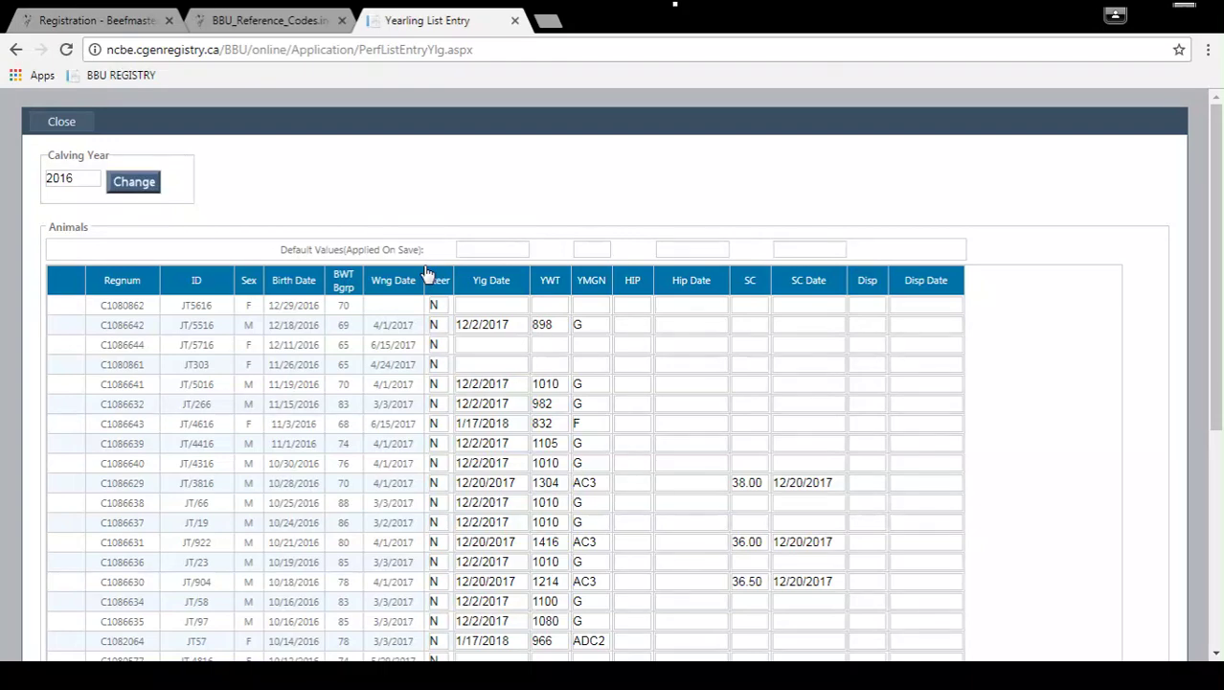
{"action": "scroll", "coordinate": [428, 273], "scroll_direction": "down", "scroll_amount": 2}
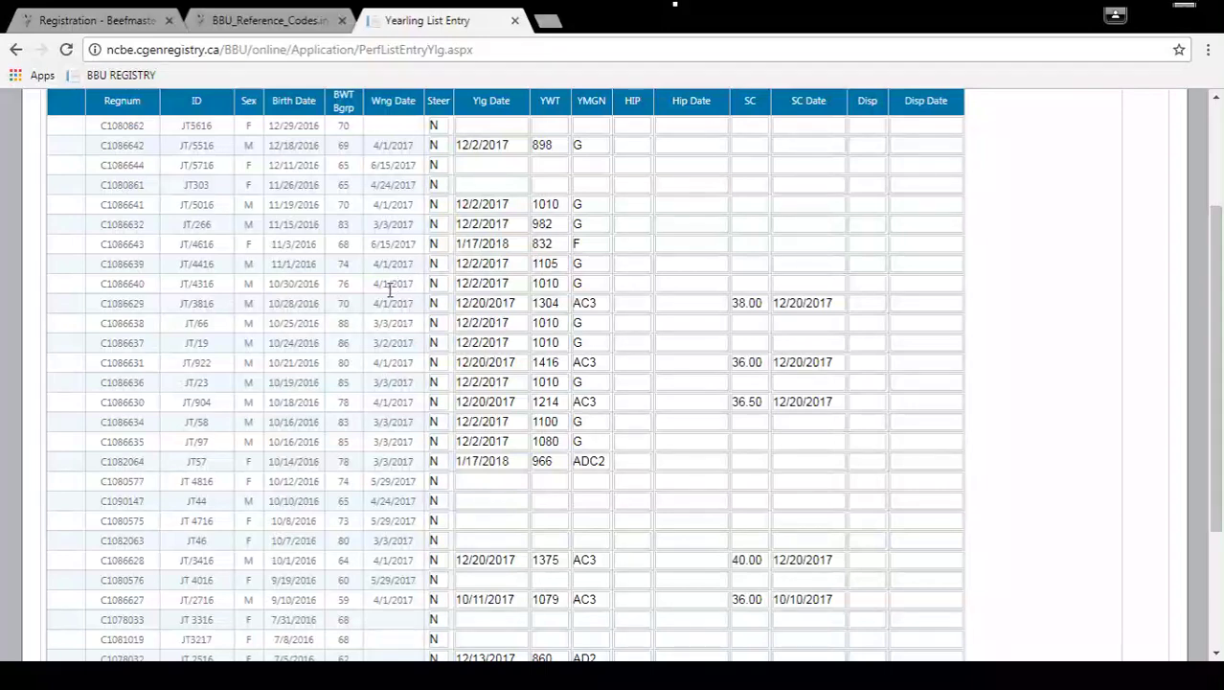
{"action": "left_click_drag", "start_coordinate": [190, 169], "coordinate": [455, 169]}
Enter C1086644's yearling date 011718, weight 914 and management group f.
{"action": "left_click", "coordinate": [469, 164]}
{"action": "type", "text": "011718"}
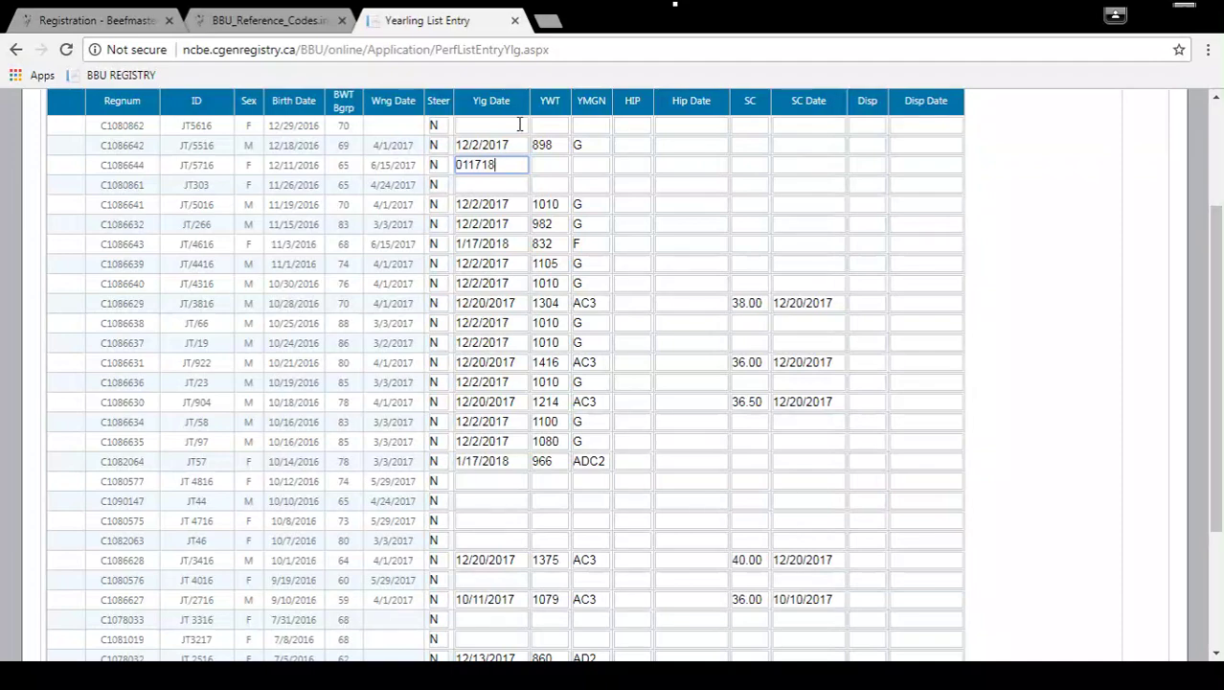
{"action": "key", "text": "Tab"}
{"action": "type", "text": "914"}
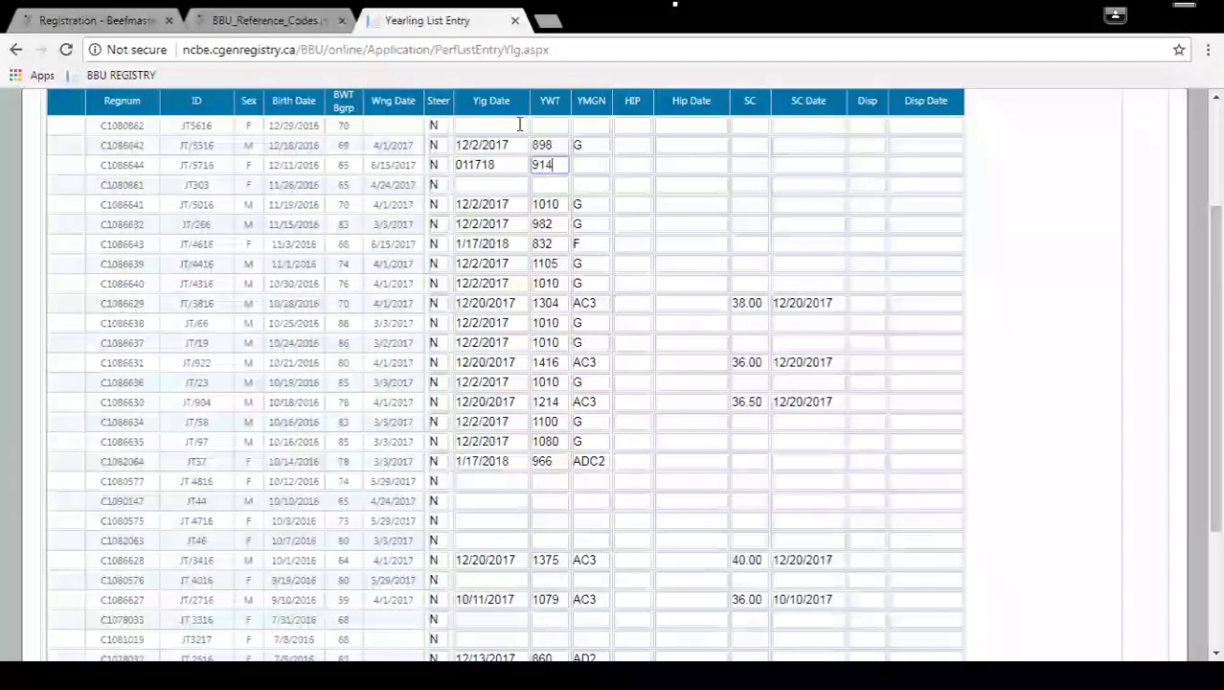
{"action": "key", "text": "Tab"}
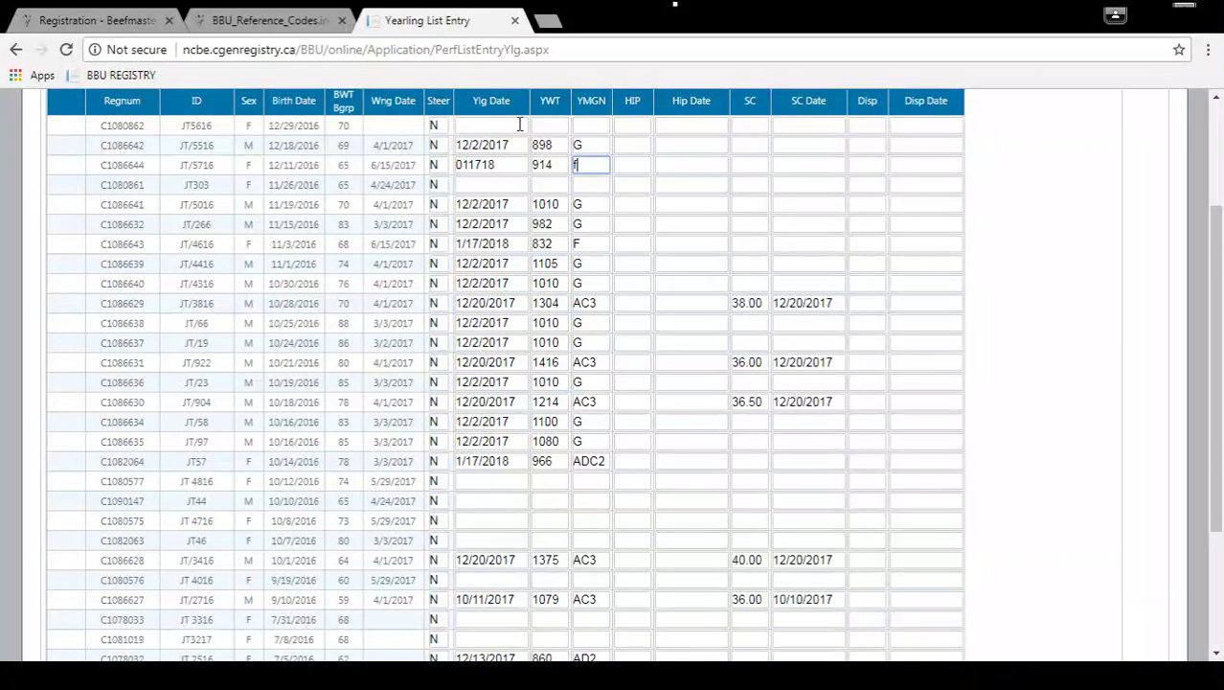
{"action": "key", "text": "Tab"}
Move through the following calves' empty fields to the end of row C1086643.
{"action": "key", "text": "Tab"}
{"action": "key", "text": "Tab"}
{"action": "key", "text": "Tab"}
{"action": "key", "text": "Tab"}
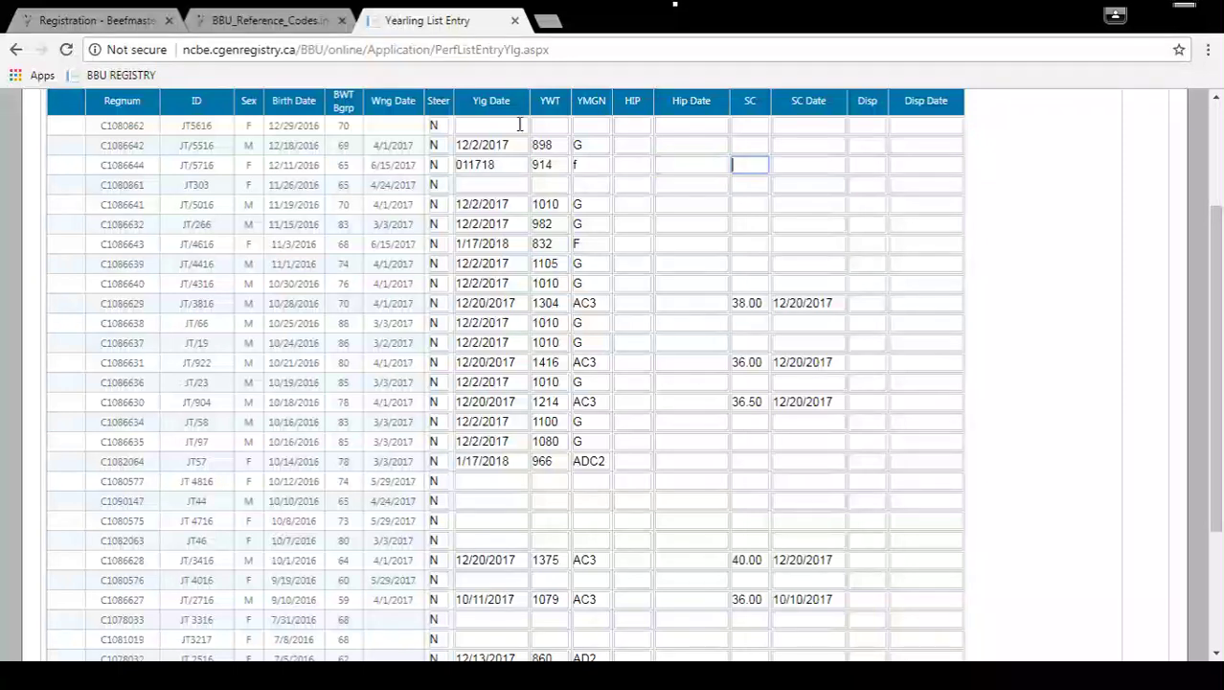
{"action": "key", "text": "Tab"}
{"action": "key", "text": "Tab"}
{"action": "key", "text": "Tab"}
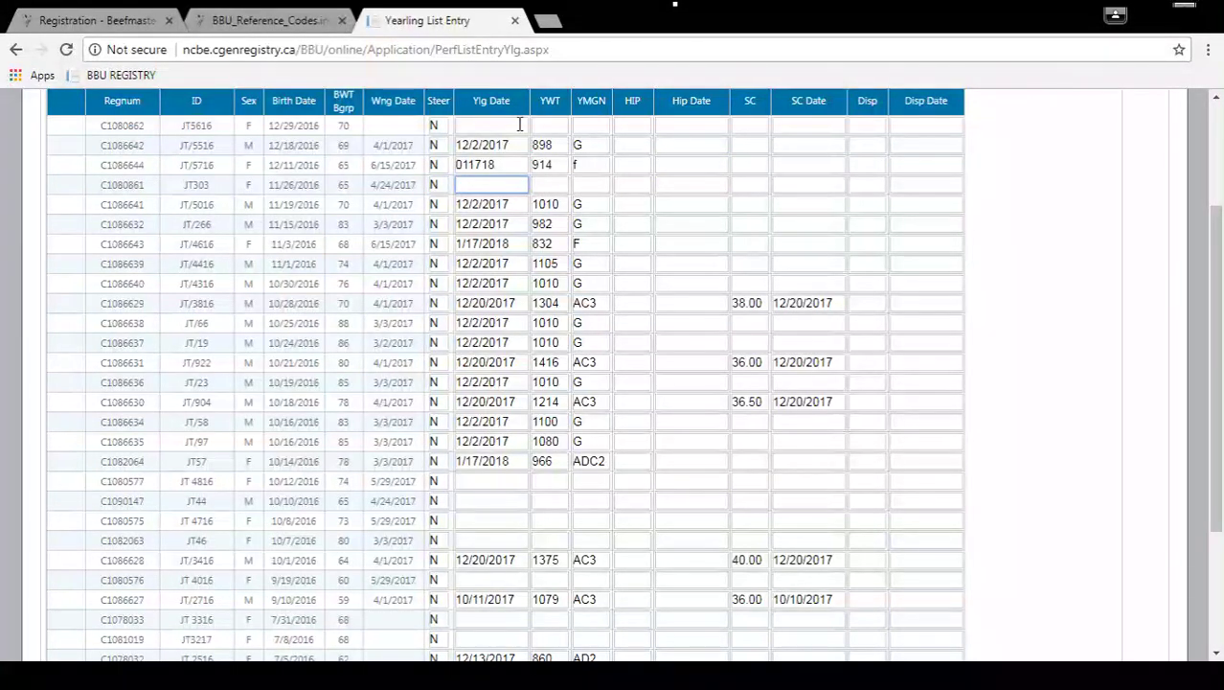
{"action": "key", "text": "Tab"}
{"action": "key", "text": "Tab"}
{"action": "key", "text": "Tab"}
{"action": "key", "text": "Tab"}
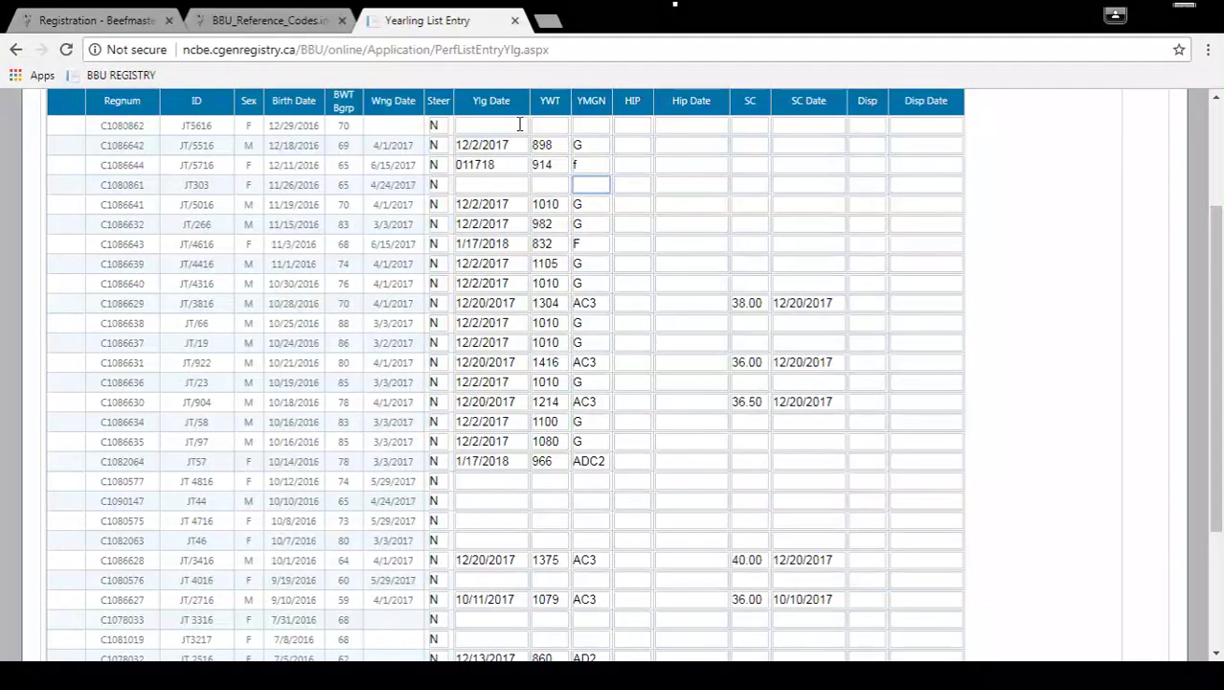
{"action": "key", "text": "Tab"}
{"action": "key", "text": "Tab"}
{"action": "key", "text": "Tab"}
{"action": "key", "text": "Tab"}
{"action": "key", "text": "Tab"}
{"action": "key", "text": "Tab"}
{"action": "key", "text": "Tab"}
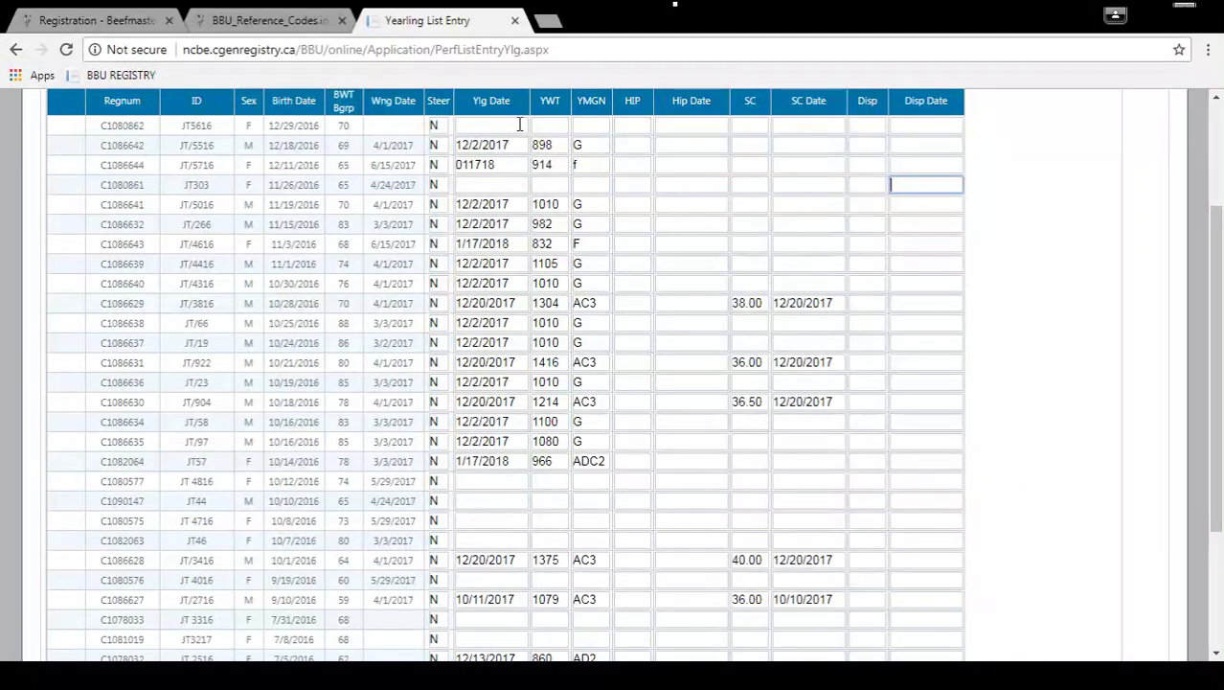
{"action": "key", "text": "Tab"}
{"action": "key", "text": "Tab"}
{"action": "key", "text": "Tab"}
{"action": "key", "text": "Tab"}
{"action": "key", "text": "Tab"}
{"action": "key", "text": "Tab"}
{"action": "key", "text": "Tab"}
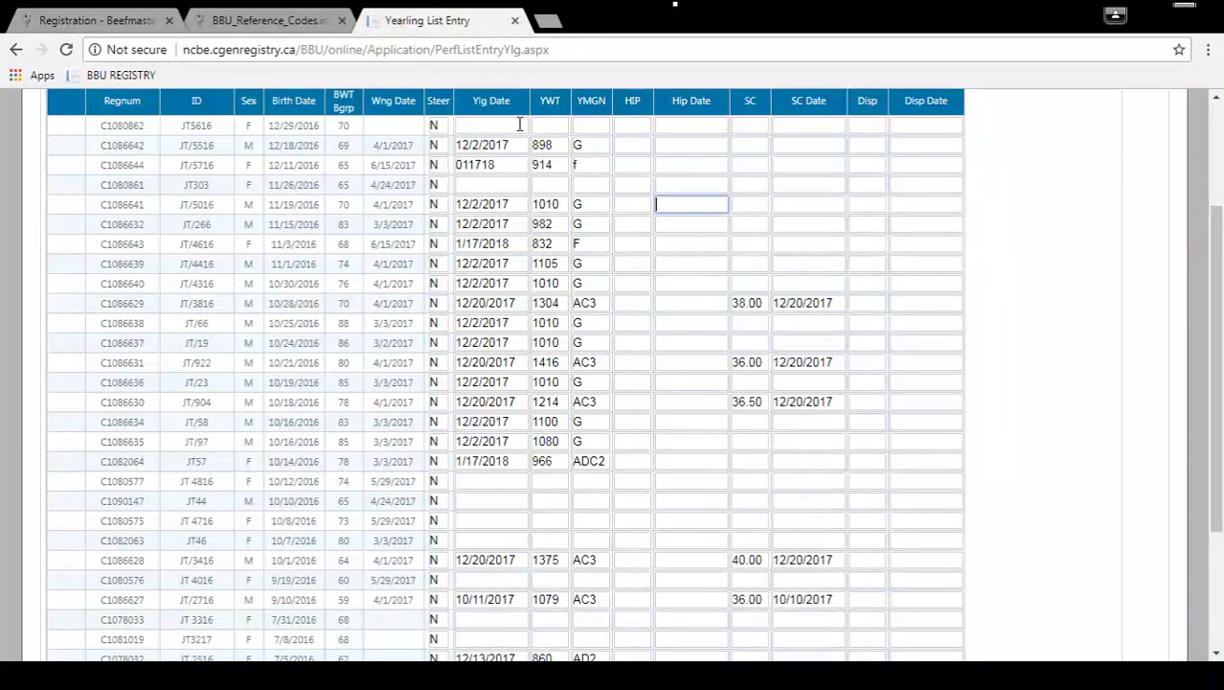
{"action": "key", "text": "Tab"}
{"action": "key", "text": "Tab"}
{"action": "key", "text": "Tab"}
{"action": "key", "text": "Tab"}
{"action": "key", "text": "Tab"}
{"action": "key", "text": "Tab"}
{"action": "key", "text": "Tab"}
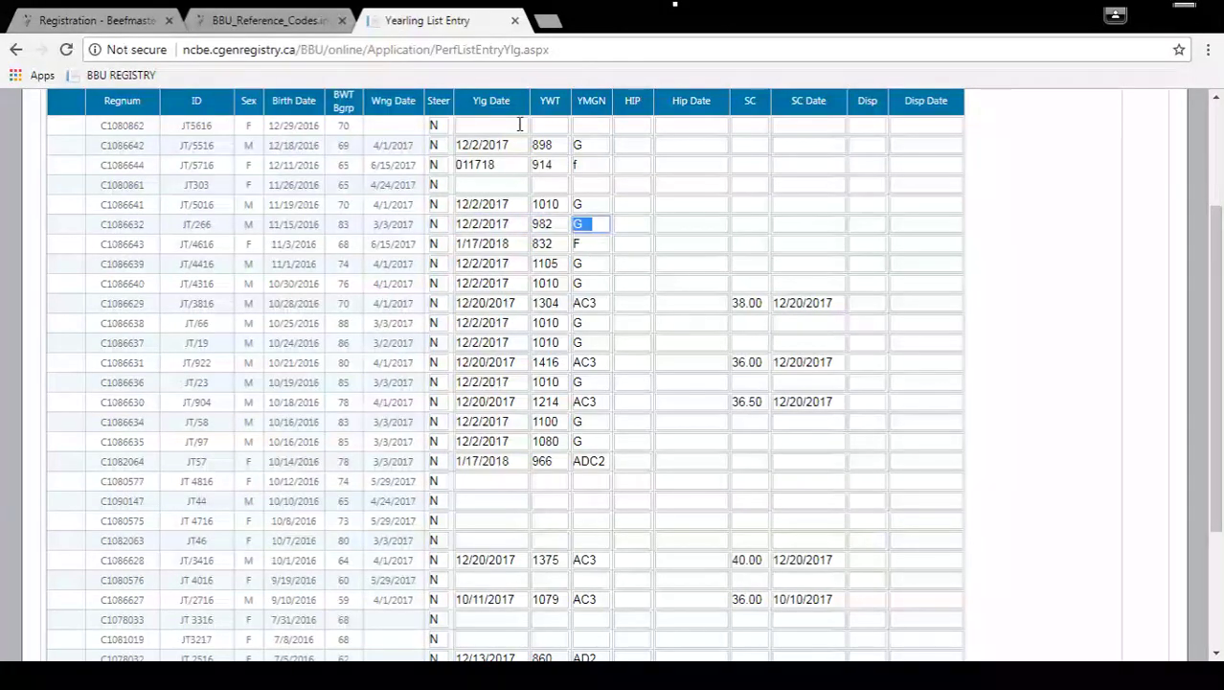
{"action": "key", "text": "Tab"}
{"action": "key", "text": "Tab"}
{"action": "key", "text": "Tab"}
{"action": "key", "text": "Tab"}
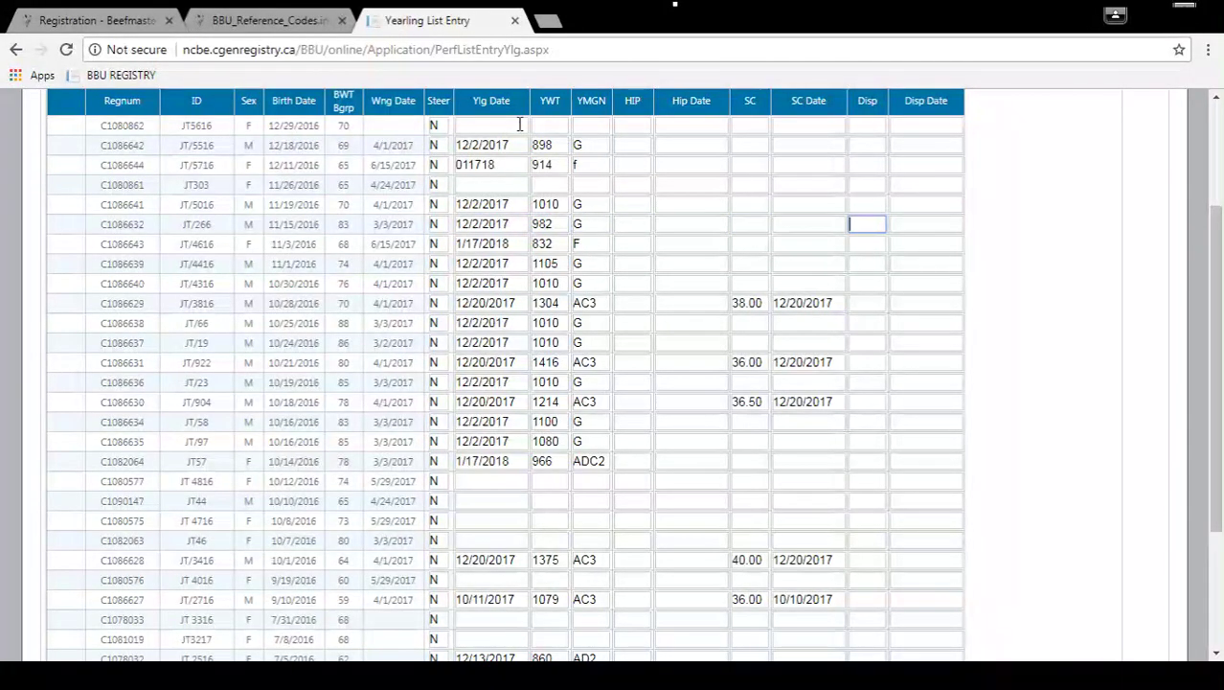
{"action": "key", "text": "Tab"}
{"action": "key", "text": "Tab"}
{"action": "key", "text": "Tab"}
{"action": "key", "text": "Tab"}
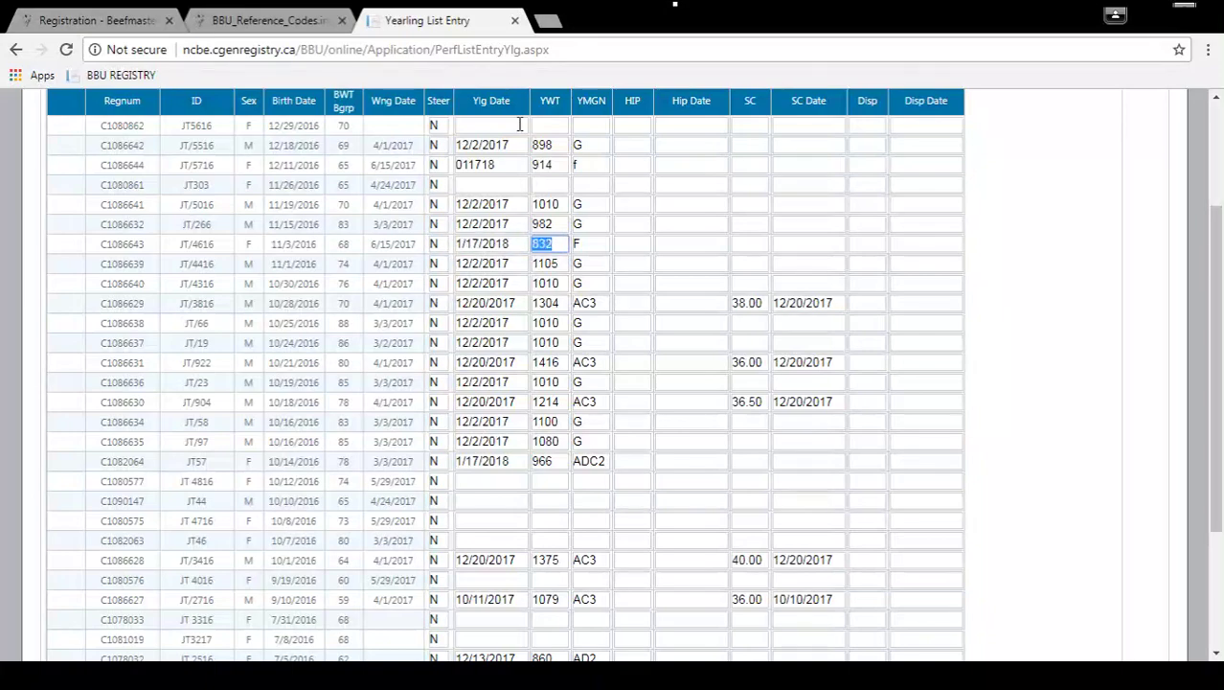
{"action": "key", "text": "Tab"}
{"action": "key", "text": "Tab"}
{"action": "key", "text": "Tab"}
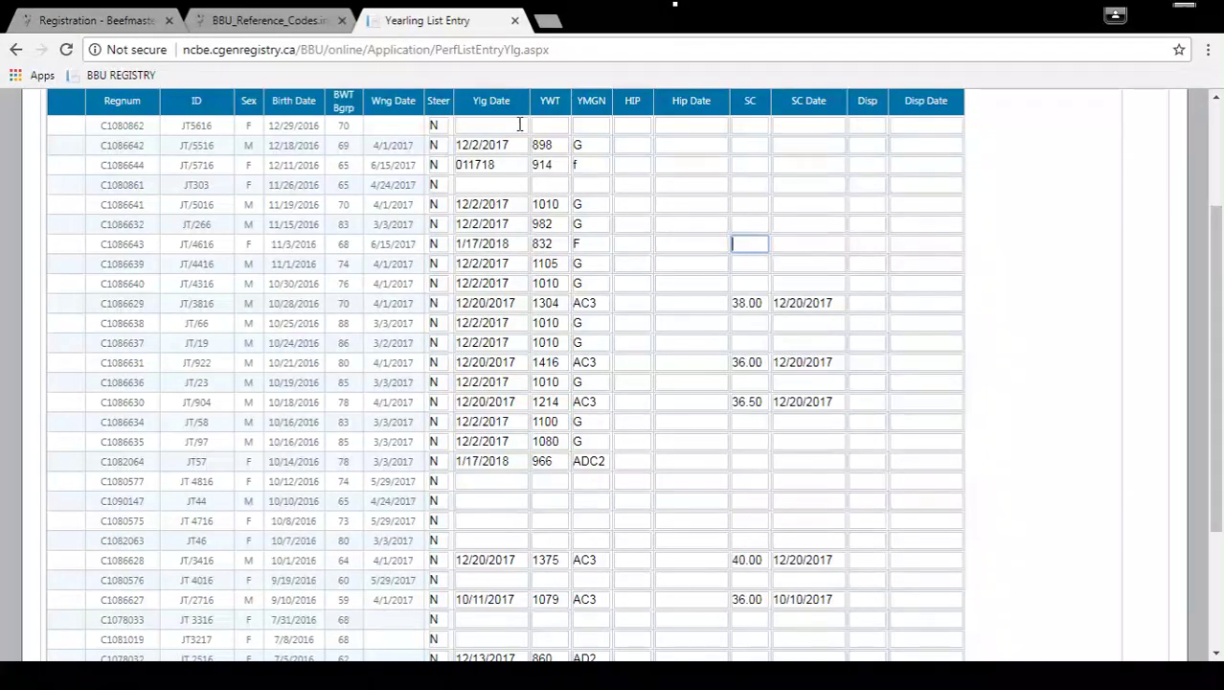
Save the yearling list entries and dismiss the 'Update Complete - No Errors' message.
{"action": "scroll", "coordinate": [521, 125], "scroll_direction": "down", "scroll_amount": 3}
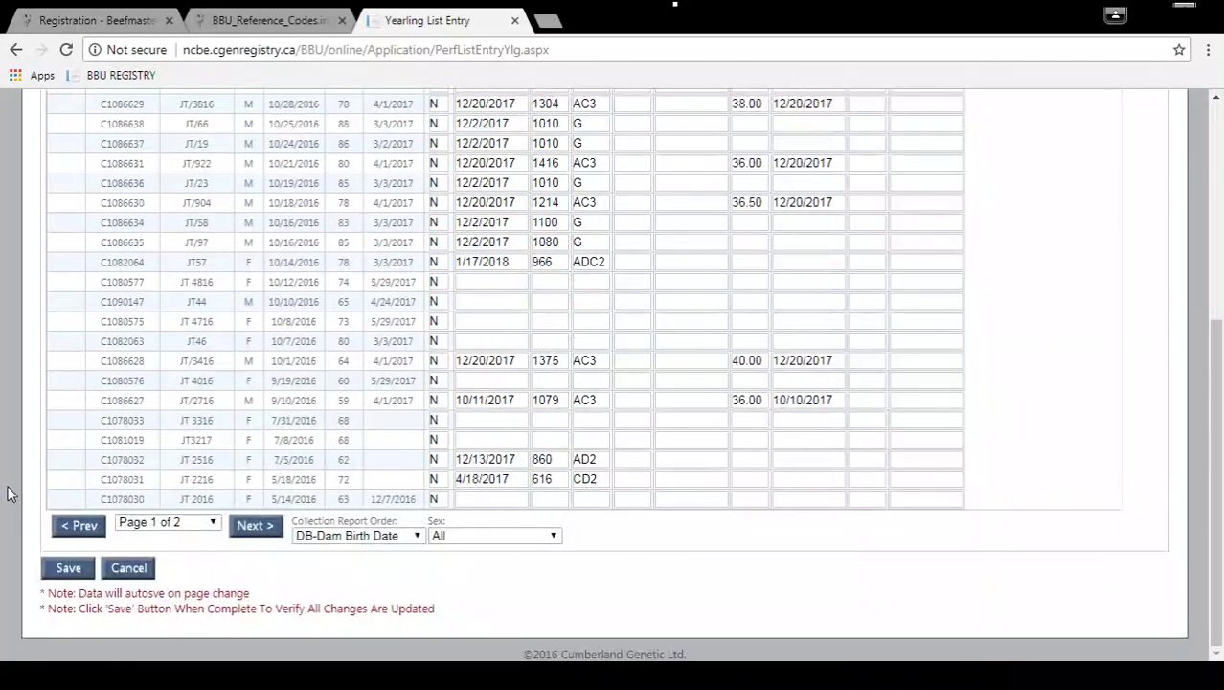
{"action": "left_click", "coordinate": [61, 571]}
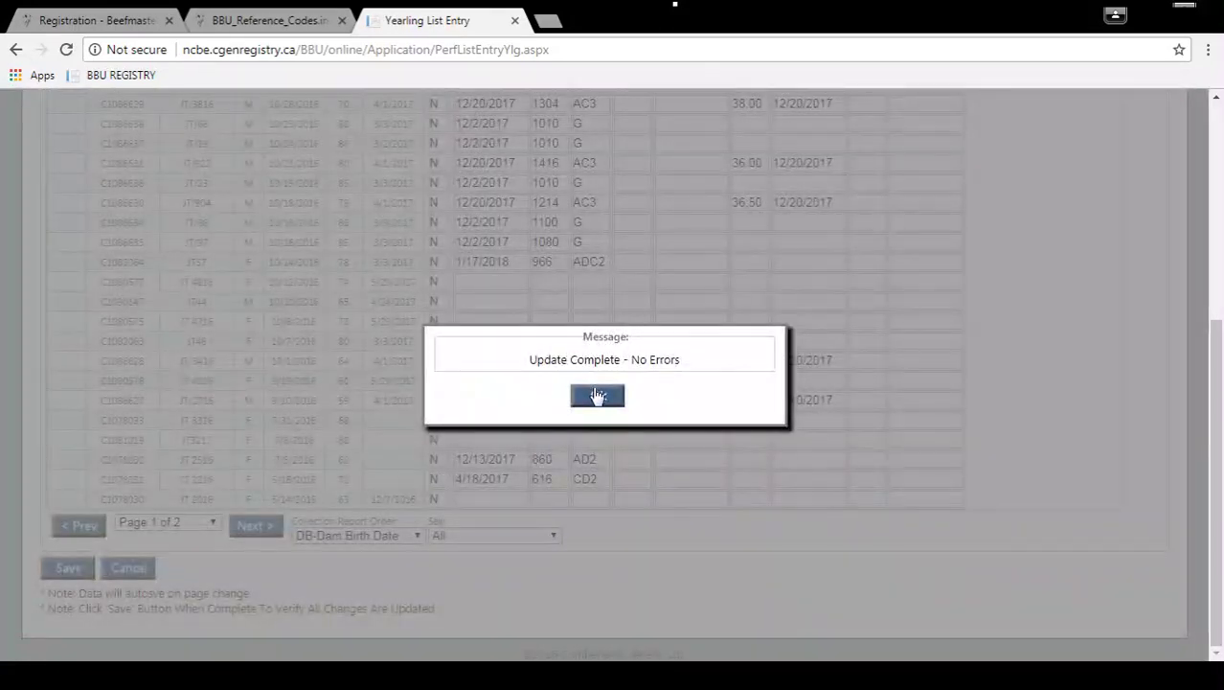
{"action": "left_click", "coordinate": [597, 397]}
{"action": "scroll", "coordinate": [553, 438], "scroll_direction": "up", "scroll_amount": 4}
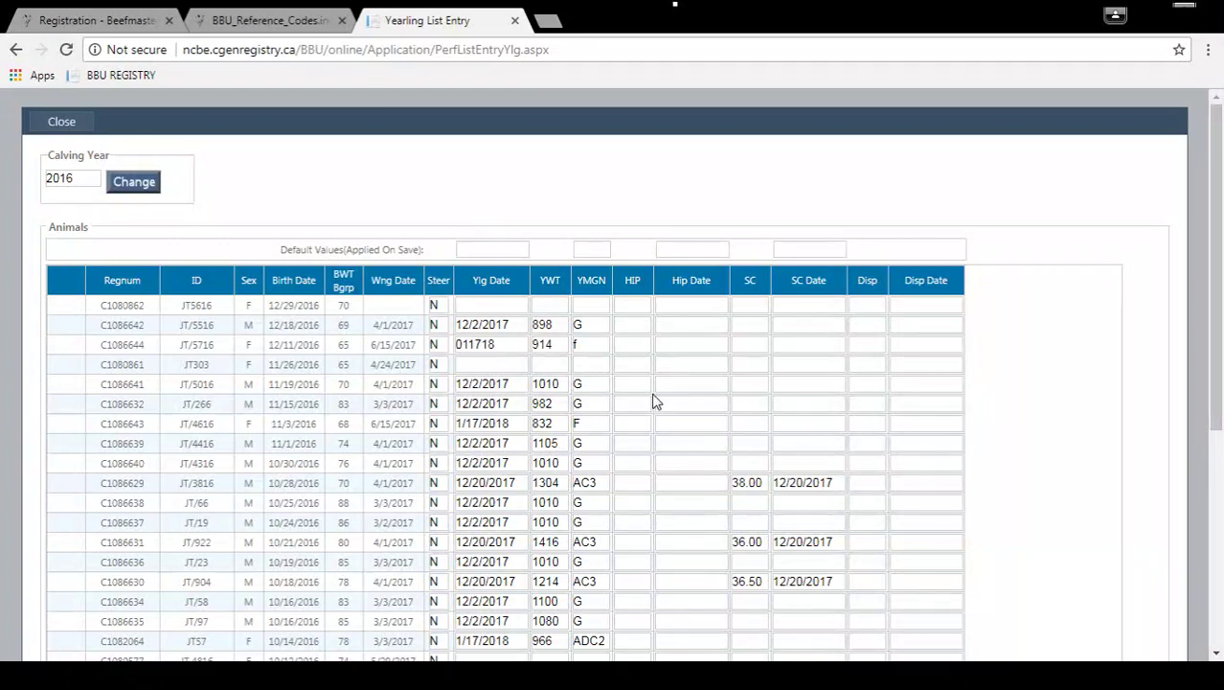
{"action": "scroll", "coordinate": [707, 432], "scroll_direction": "down", "scroll_amount": 4}
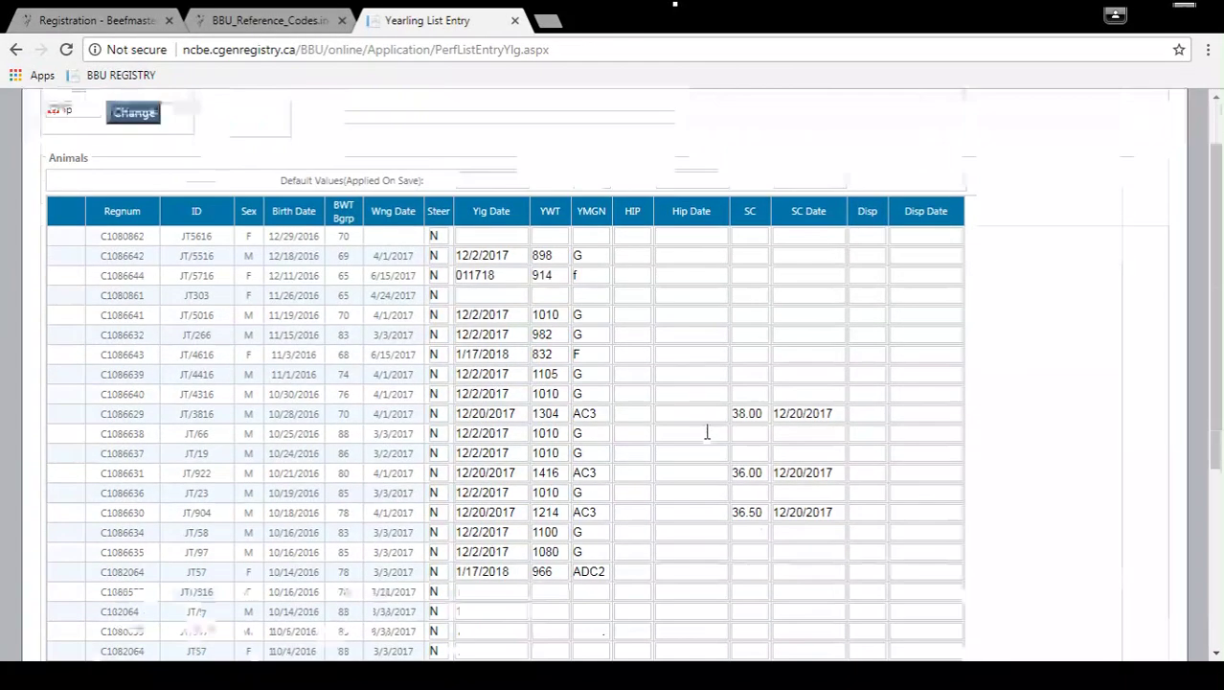